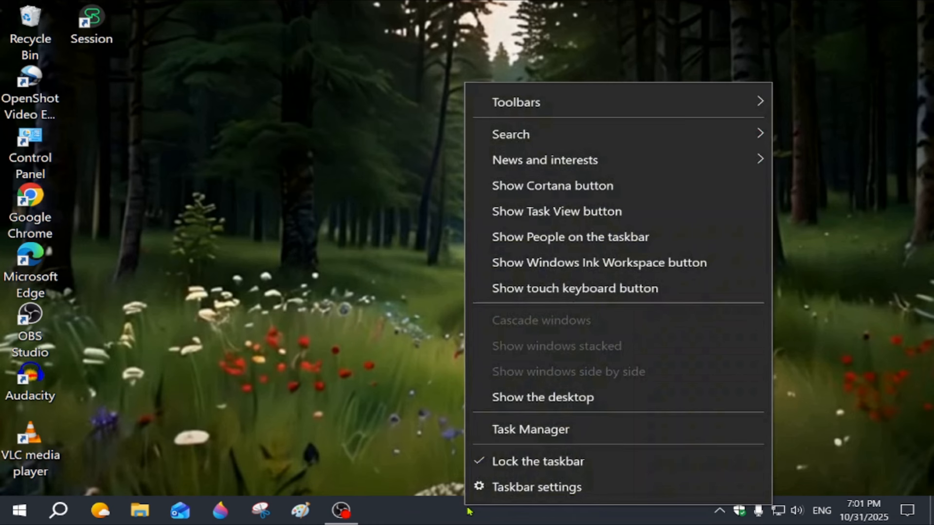
# Review the startup apps' status and startup impact in Task Manager, then close it.
pyautogui.click(525, 431)
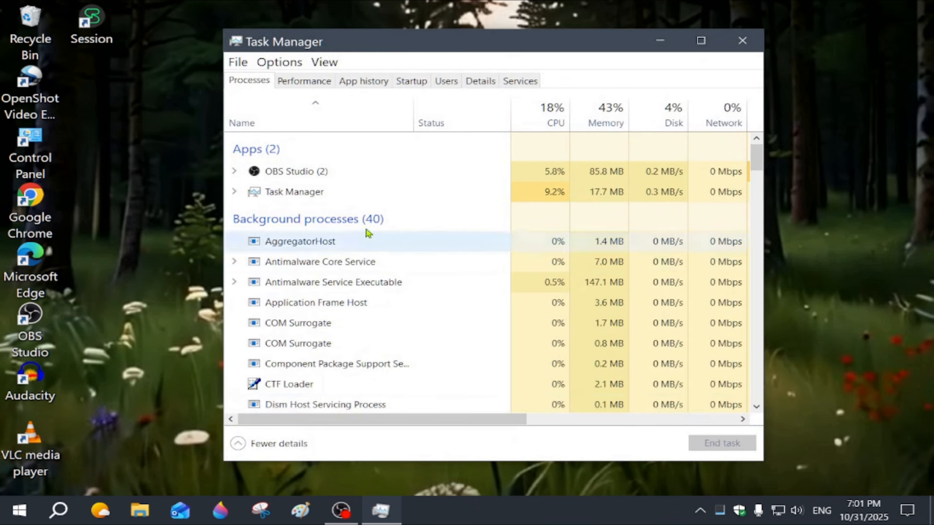
pyautogui.click(413, 84)
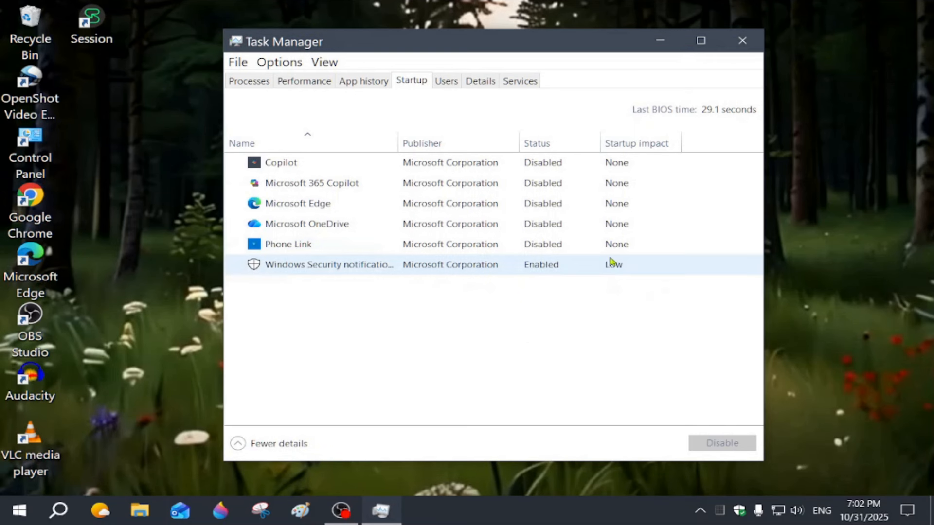
pyautogui.click(742, 42)
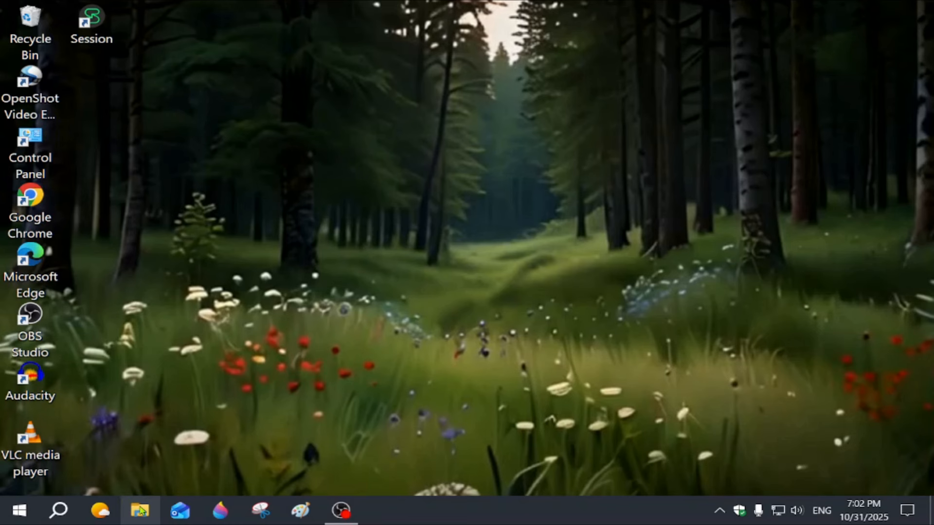
# Open the Windows folder on the Windows (C:) drive in File Explorer.
pyautogui.click(141, 511)
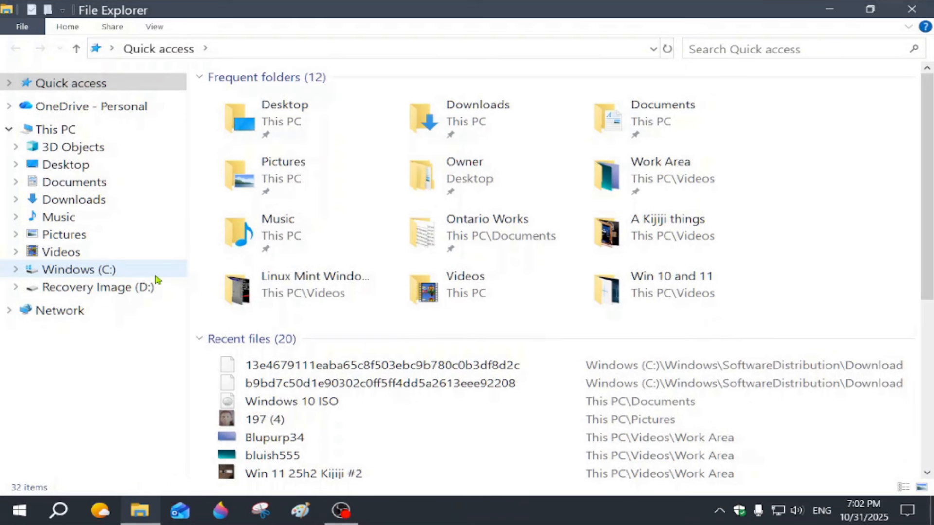
pyautogui.click(83, 132)
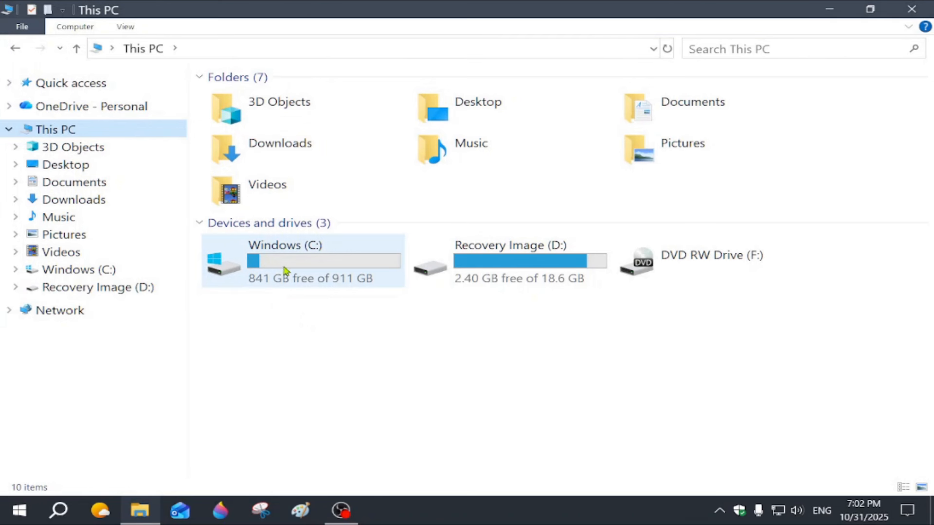
pyautogui.moveTo(286, 268)
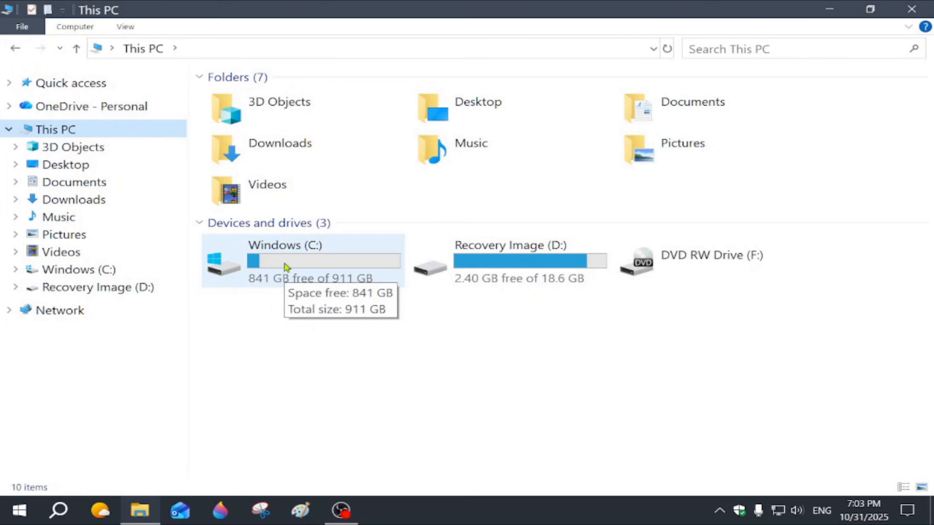
pyautogui.doubleClick(286, 267)
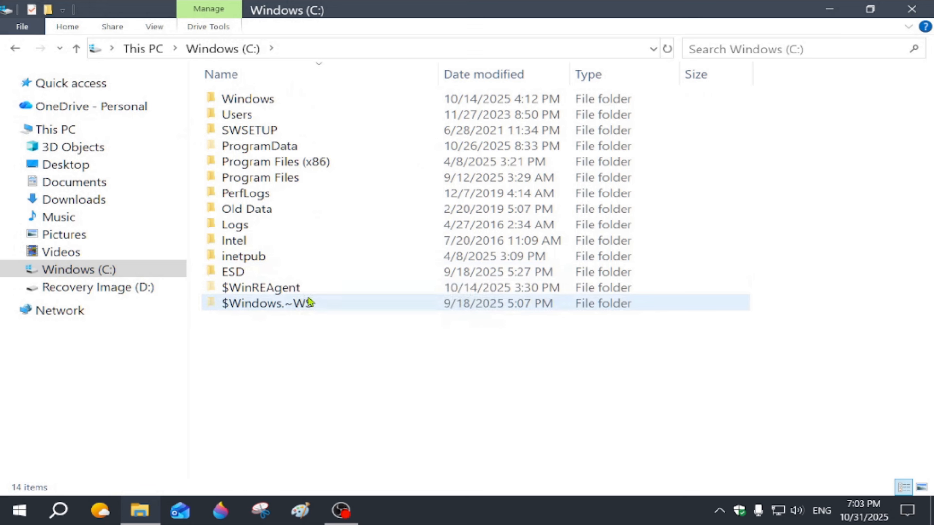
pyautogui.click(322, 99)
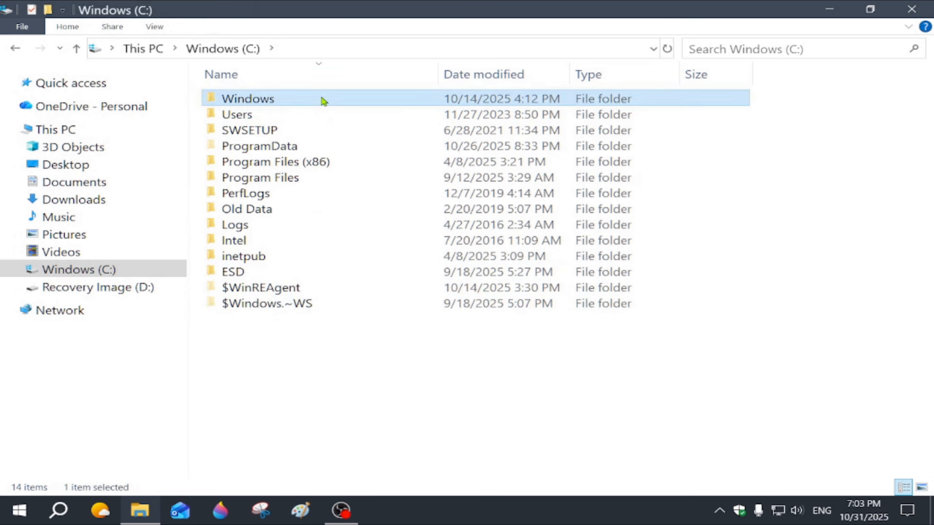
pyautogui.doubleClick(323, 100)
# Open the Download folder inside SoftwareDistribution.
pyautogui.scroll(-2, 348, 171)
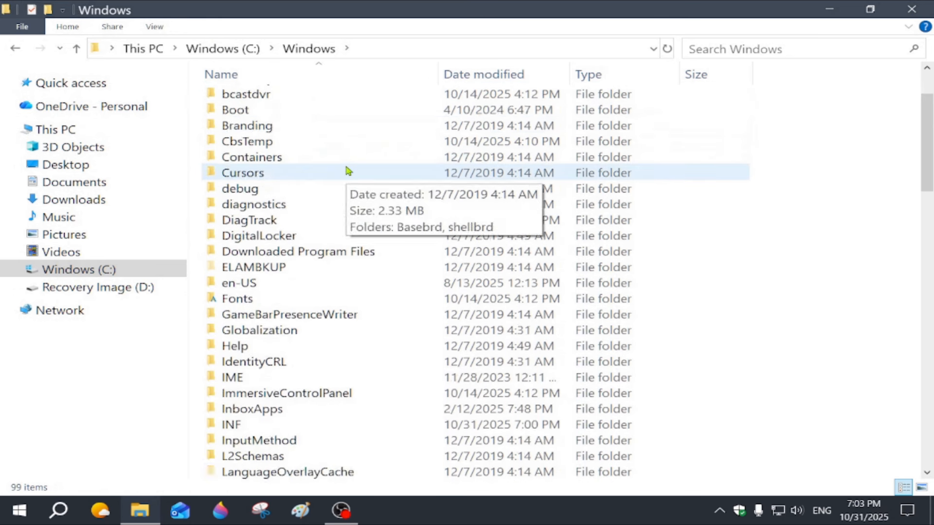
pyautogui.scroll(-11, 349, 170)
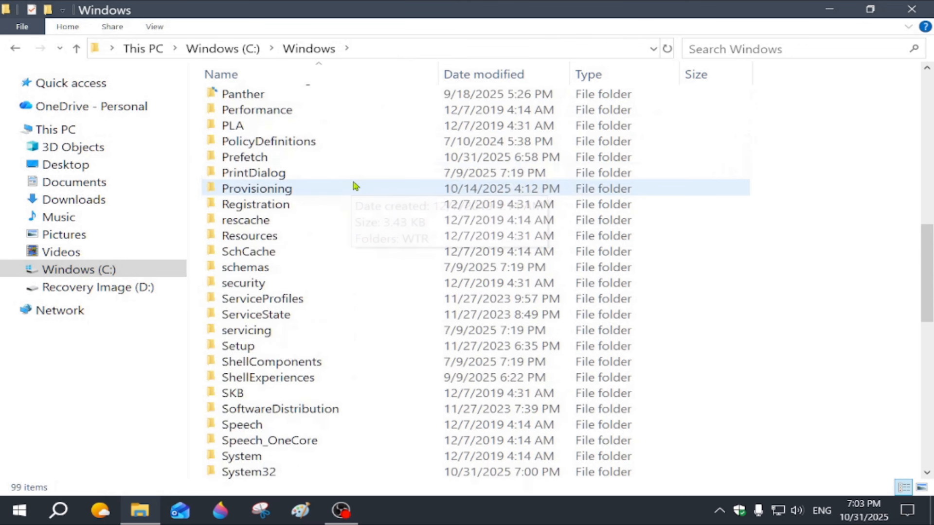
pyautogui.scroll(-1, 355, 186)
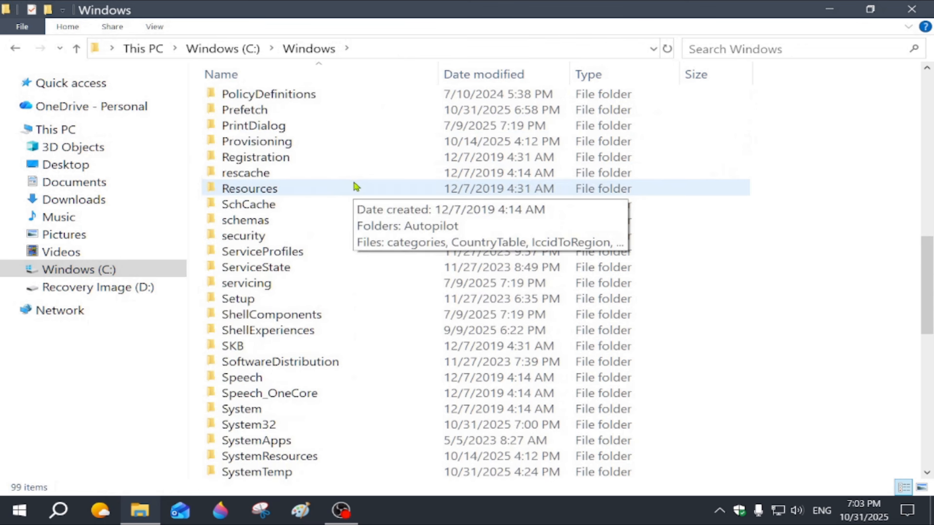
pyautogui.scroll(-1, 355, 186)
pyautogui.scroll(-1, 357, 190)
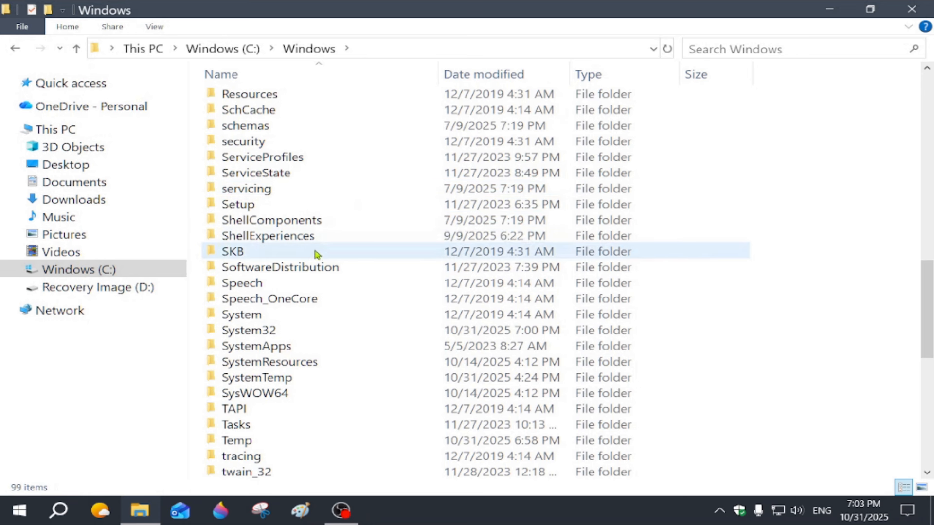
pyautogui.moveTo(297, 274)
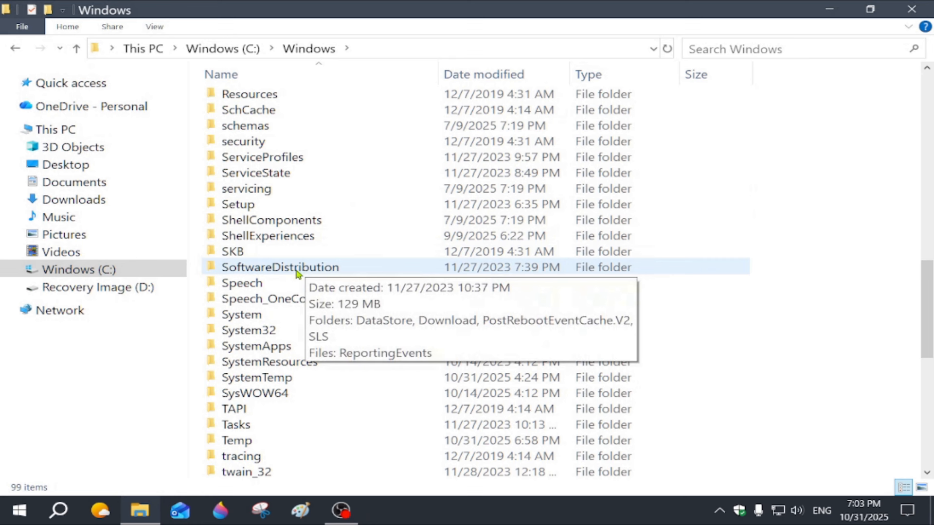
pyautogui.doubleClick(298, 273)
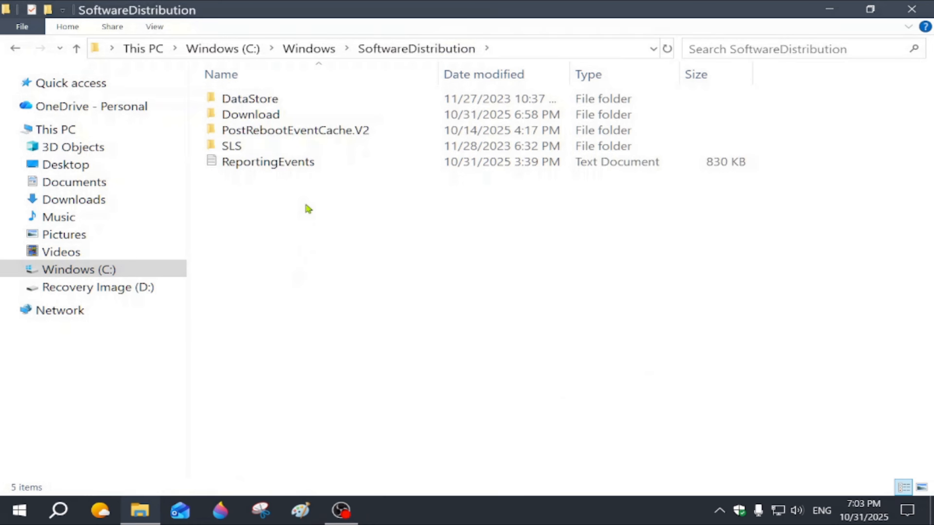
pyautogui.doubleClick(327, 115)
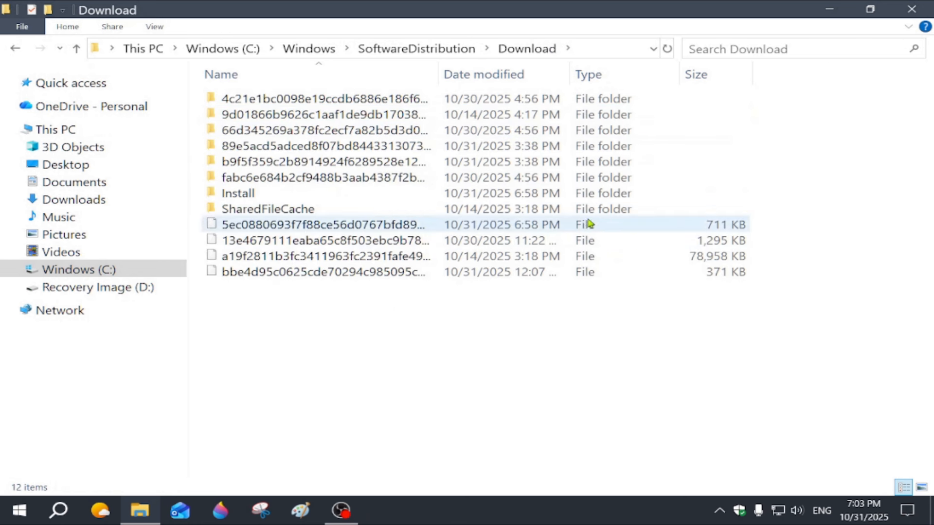
# Delete all folders and files in the SoftwareDistribution Download folder and close the File Explorer window.
pyautogui.moveTo(655, 87); pyautogui.dragTo(555, 225)
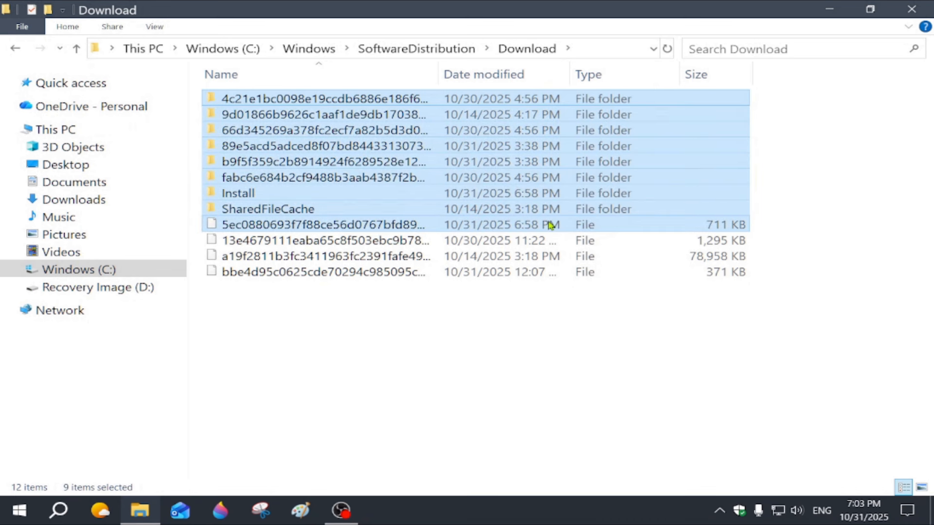
pyautogui.rightClick(505, 169)
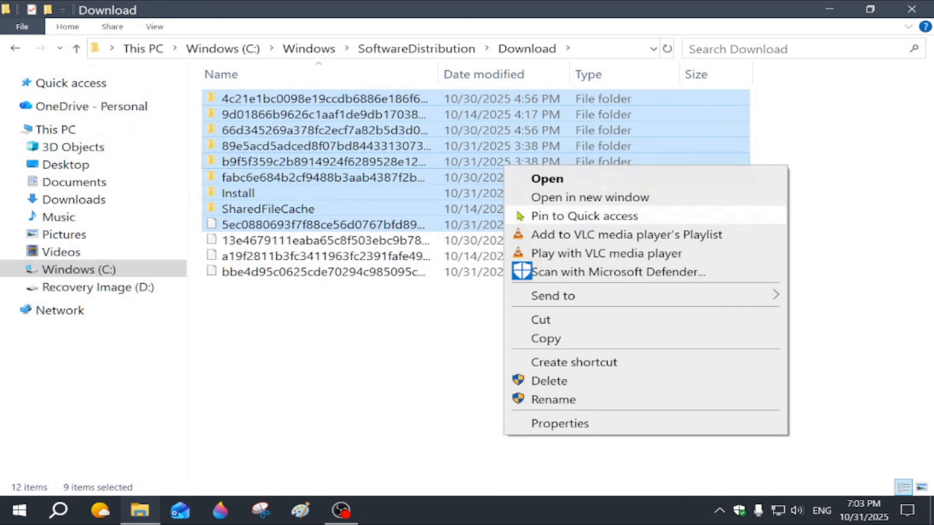
pyautogui.click(555, 383)
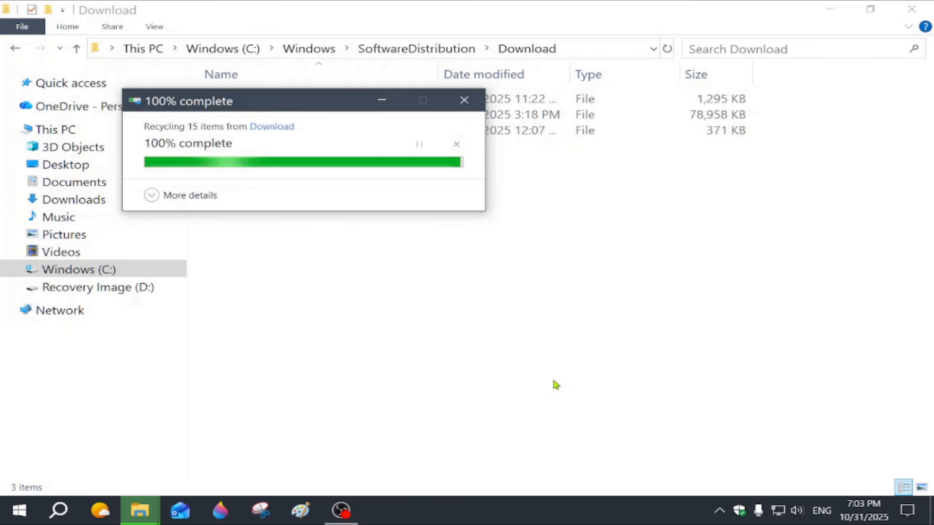
pyautogui.moveTo(463, 159); pyautogui.dragTo(486, 100)
pyautogui.rightClick(458, 113)
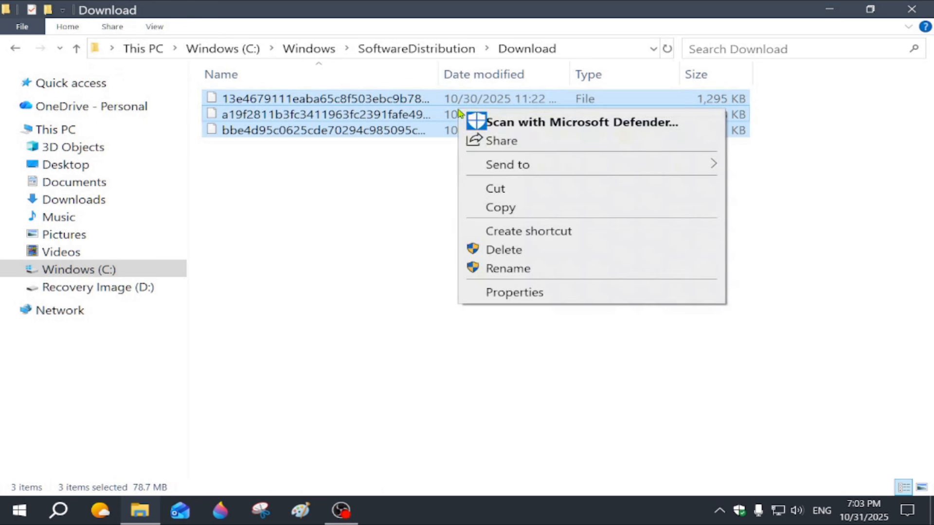
pyautogui.click(506, 251)
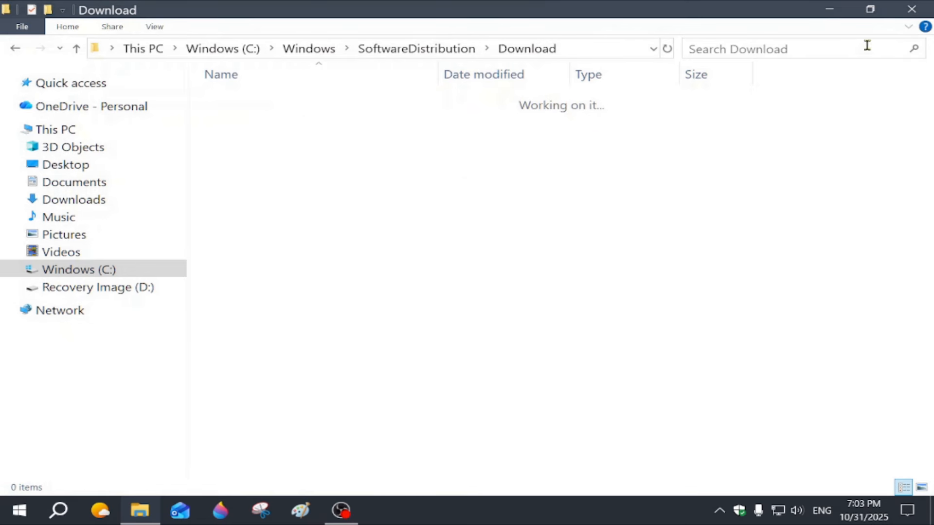
pyautogui.click(911, 9)
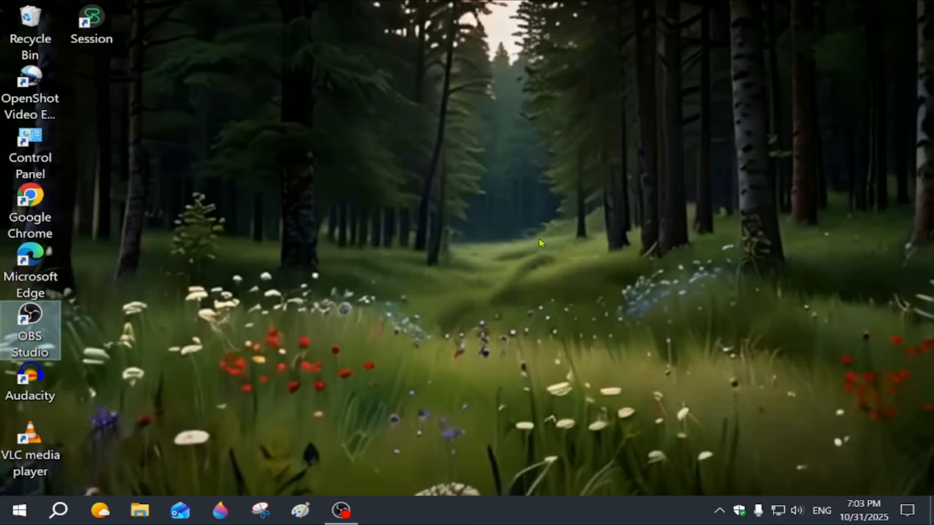
pyautogui.click(354, 292)
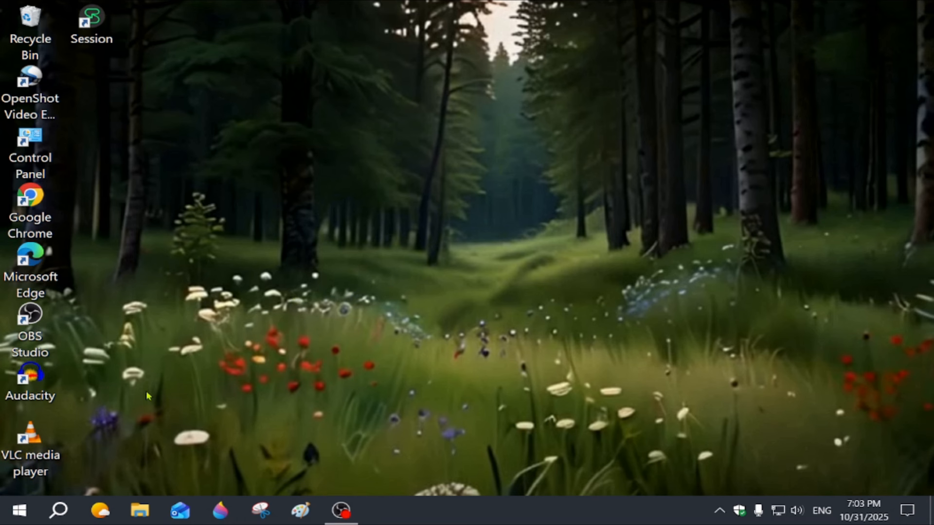
# Open the user's temporary files folder by running %temp% from the Run dialog.
pyautogui.click(58, 510)
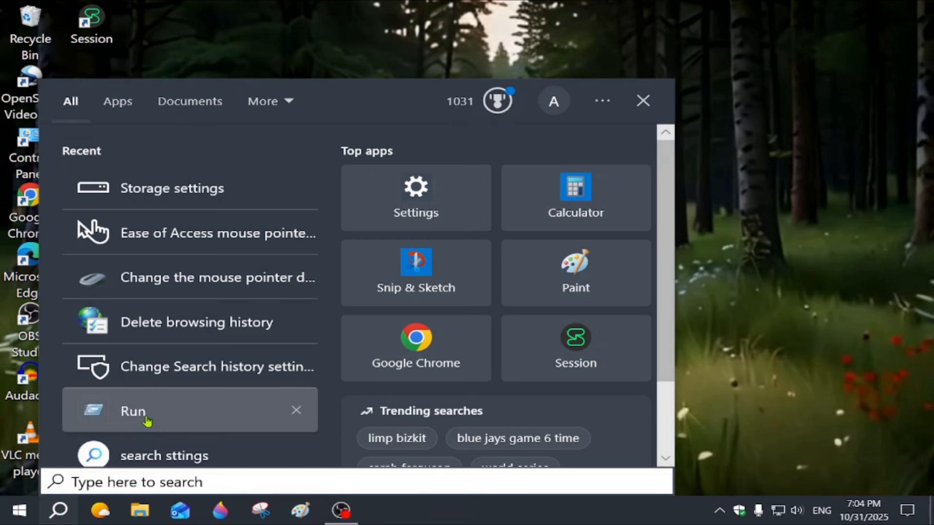
pyautogui.click(146, 418)
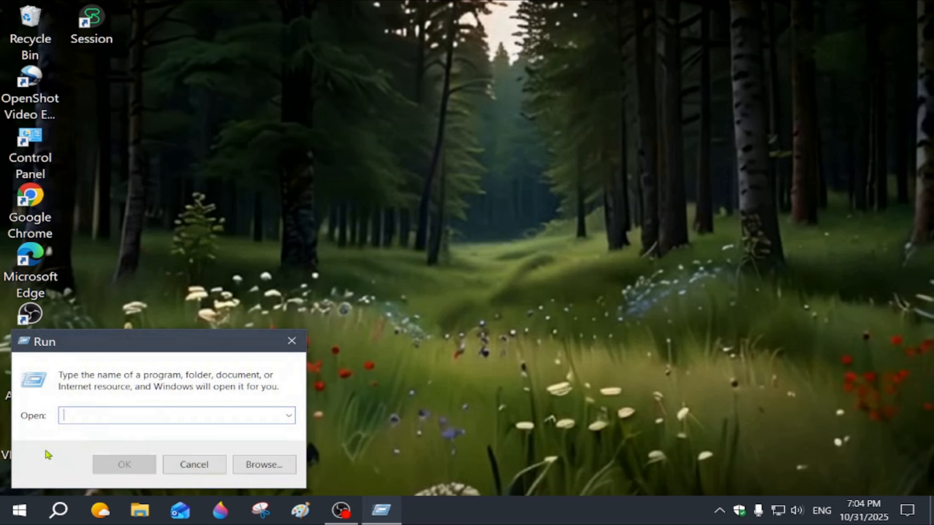
pyautogui.write('%')
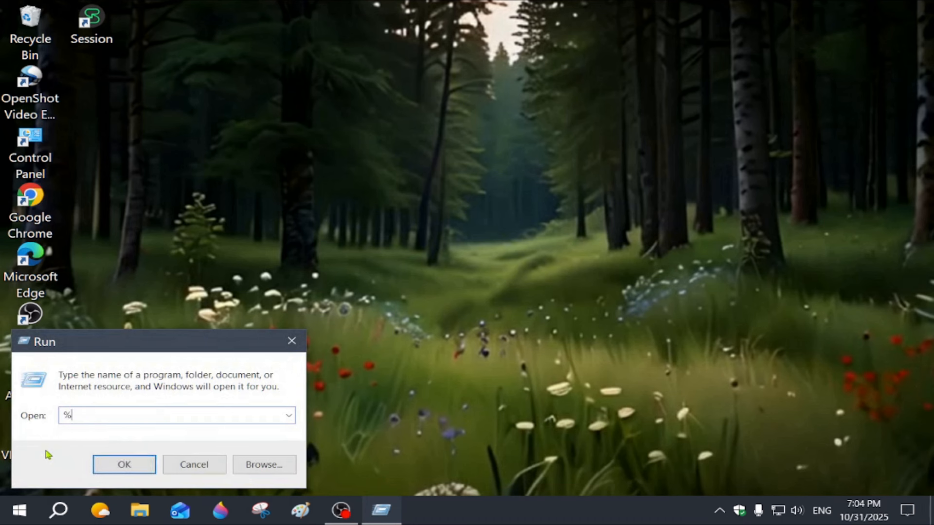
pyautogui.write('temp%')
pyautogui.click(124, 466)
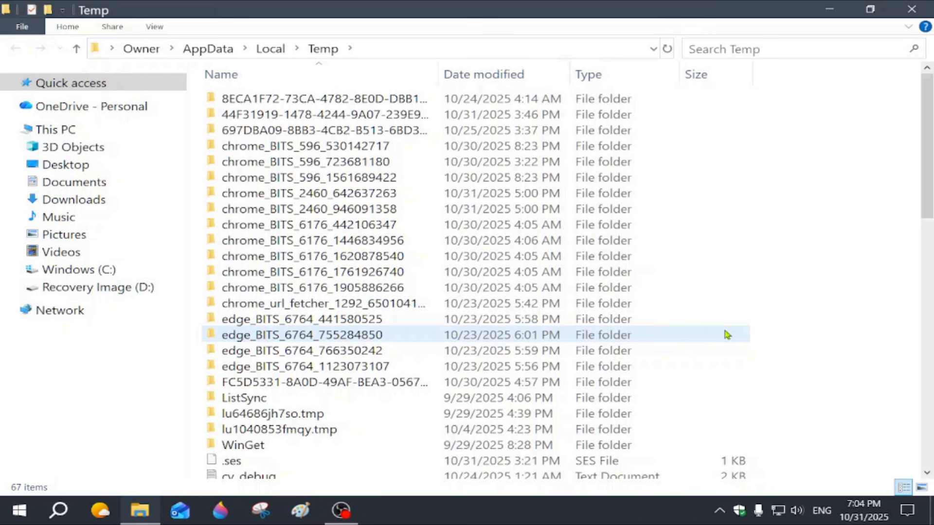
# Delete the Temp folder's contents, skipping FXSAPIDebugLogFile, authorizing removal of the FC5D5331 folder and cancelling at the 8ECA1F72 folder, and close the window.
pyautogui.hotkey('ctrl', 'a')
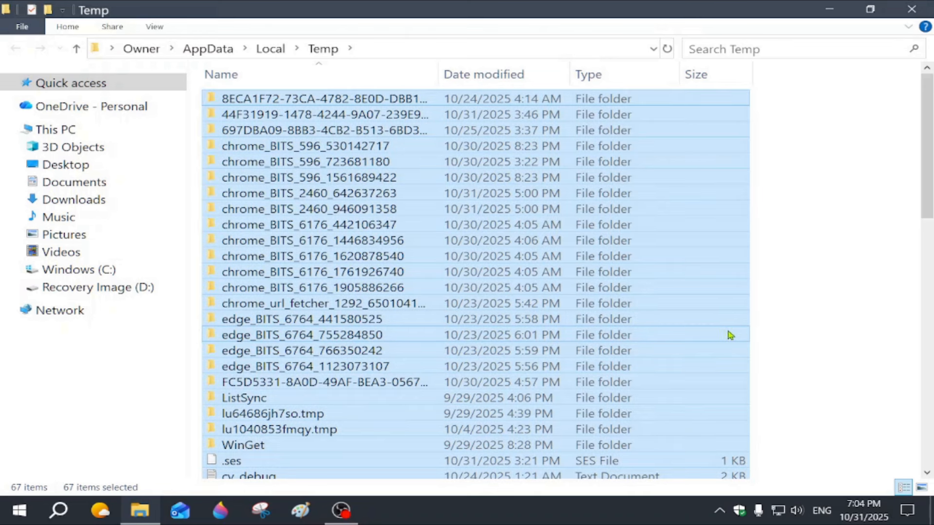
pyautogui.rightClick(691, 312)
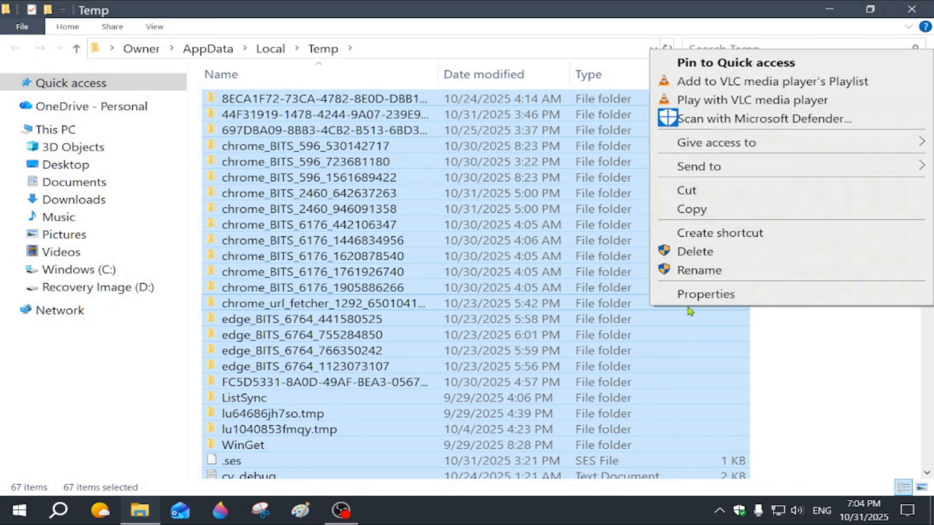
pyautogui.click(699, 253)
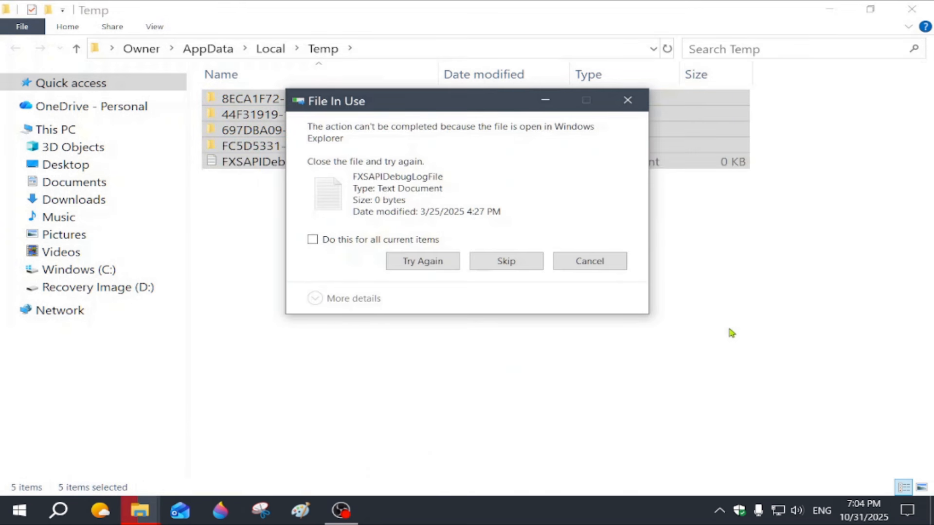
pyautogui.click(503, 263)
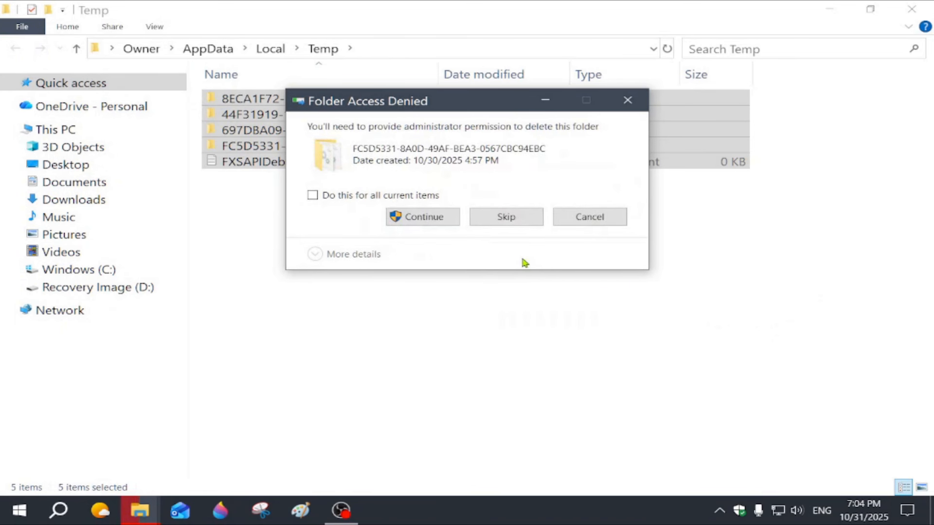
pyautogui.click(430, 221)
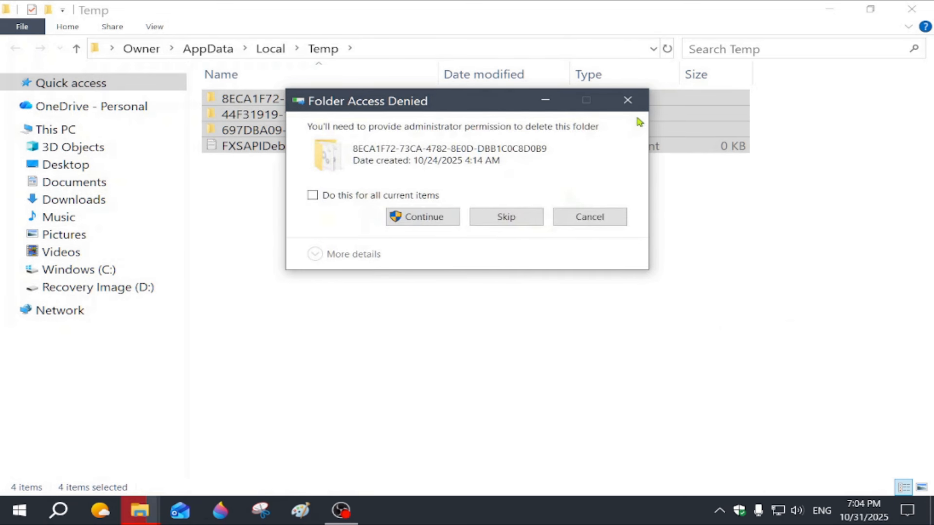
pyautogui.click(628, 101)
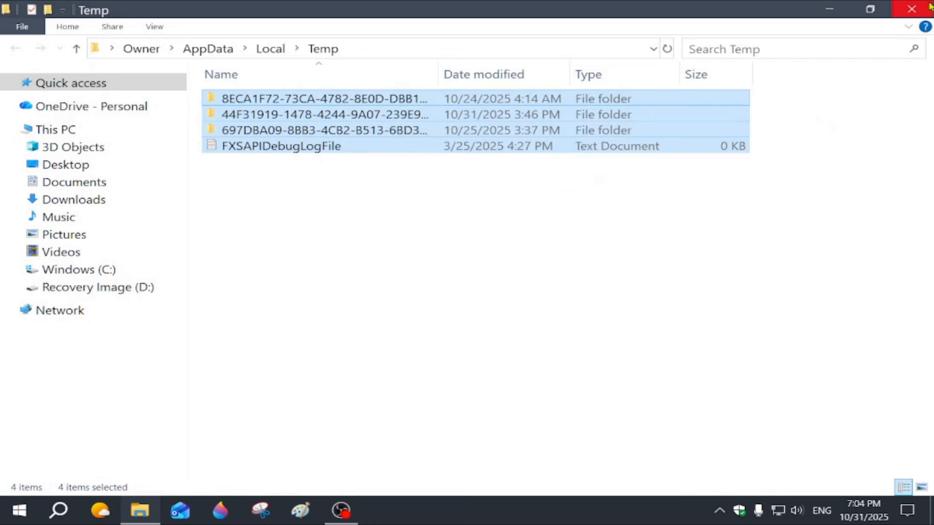
pyautogui.click(911, 9)
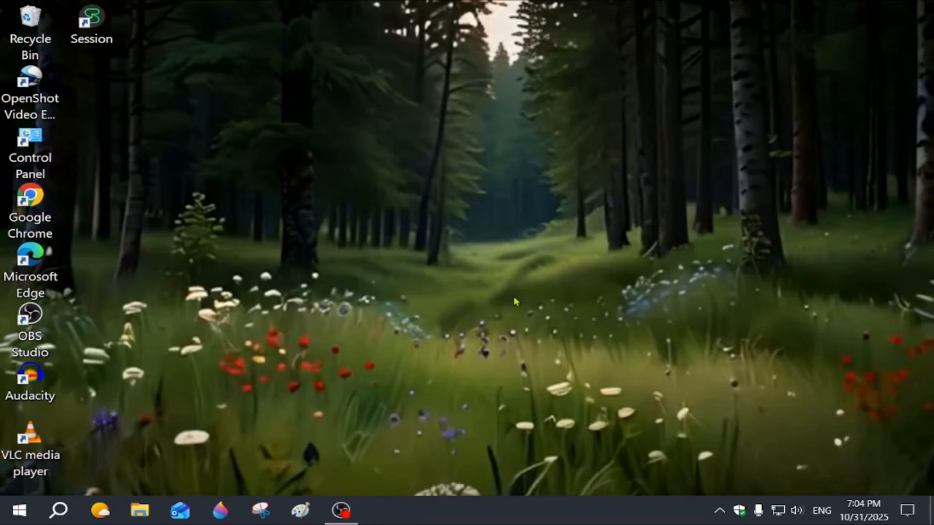
# Open the Windows Temp folder by running temp from the Run dialog.
pyautogui.click(58, 511)
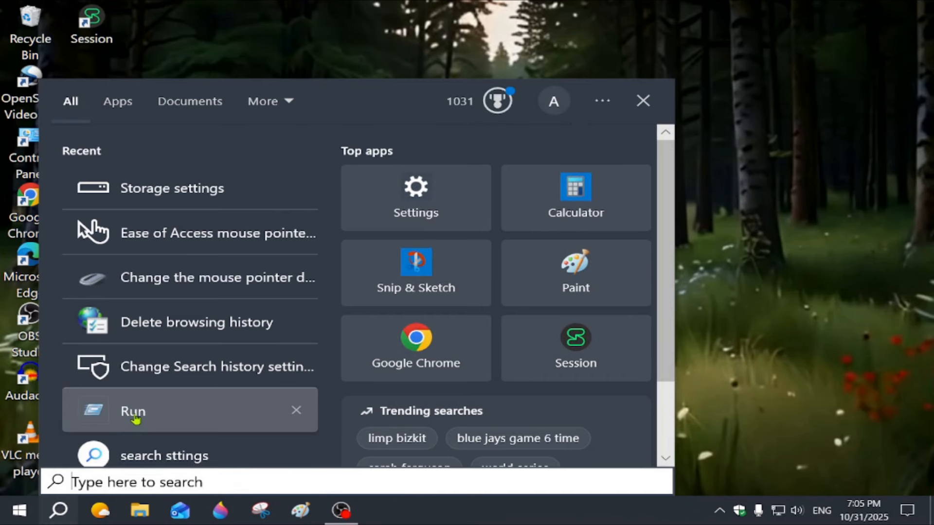
pyautogui.click(133, 414)
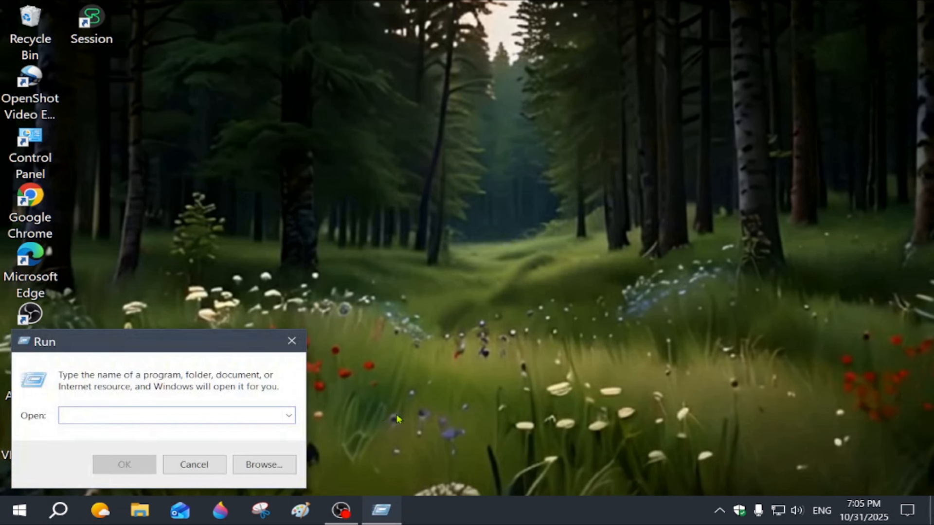
pyautogui.write('temp')
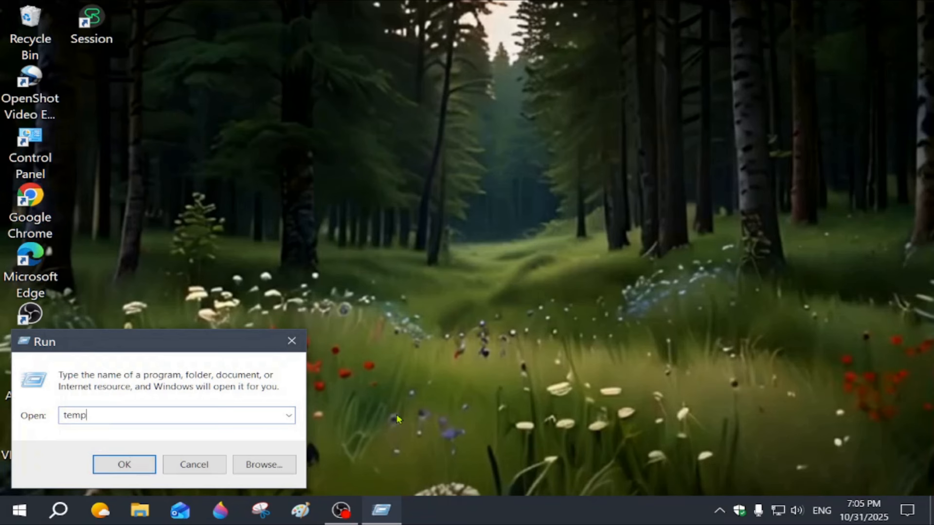
pyautogui.click(127, 462)
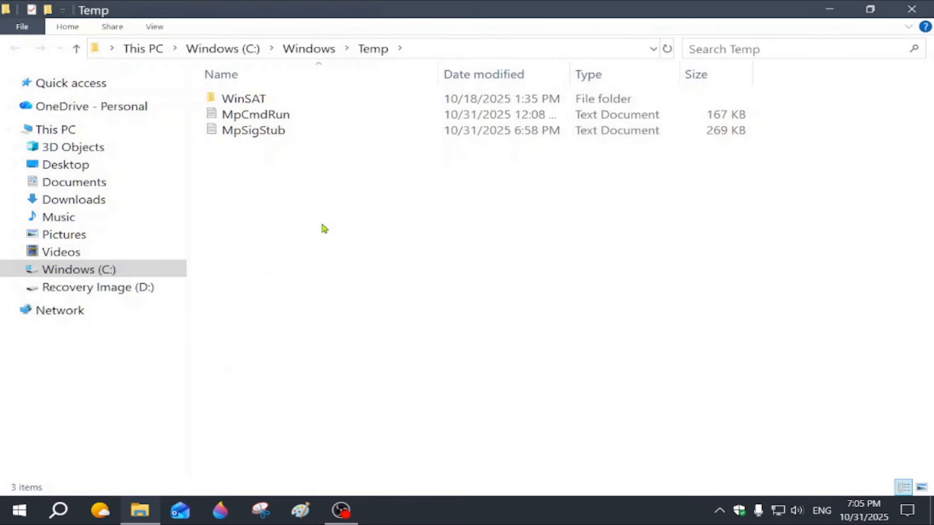
# Delete the WinSAT folder and the MpCmdRun and MpSigStub files from the Windows Temp folder and close the window.
pyautogui.moveTo(486, 149); pyautogui.dragTo(522, 95)
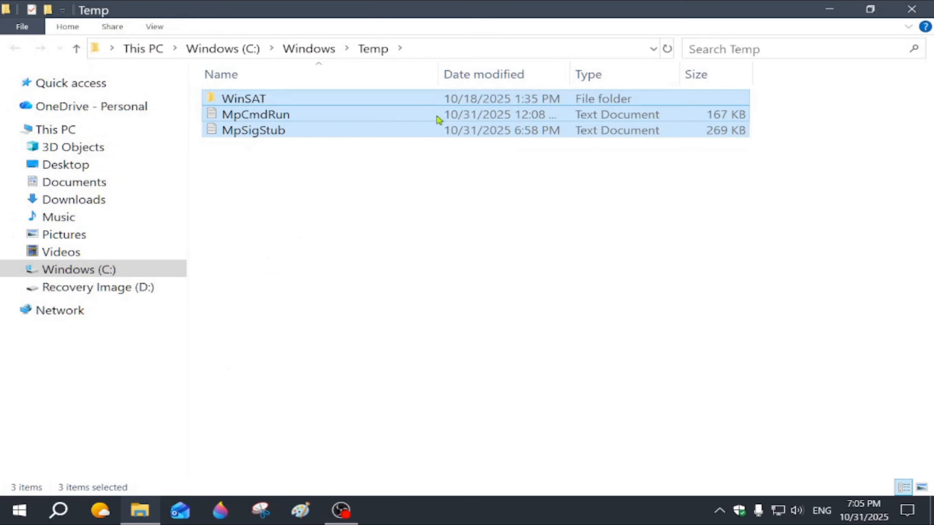
pyautogui.rightClick(383, 120)
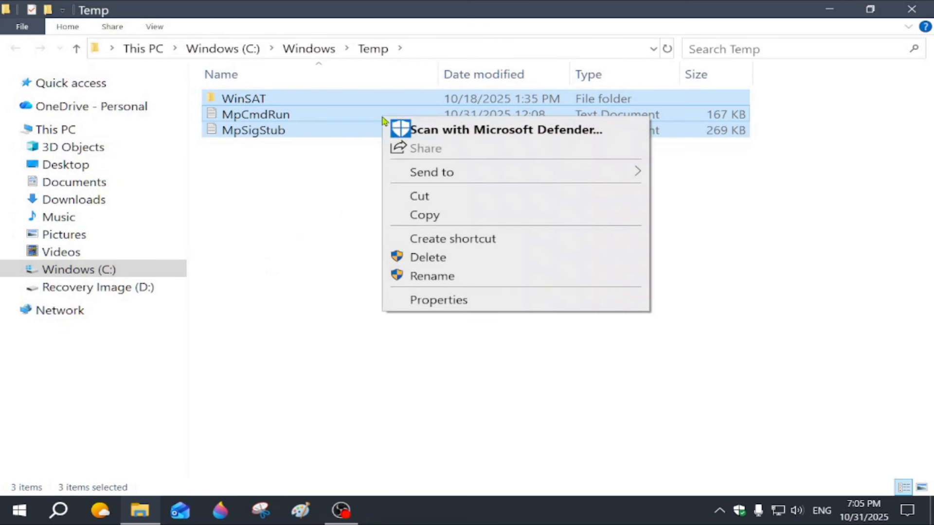
pyautogui.click(428, 257)
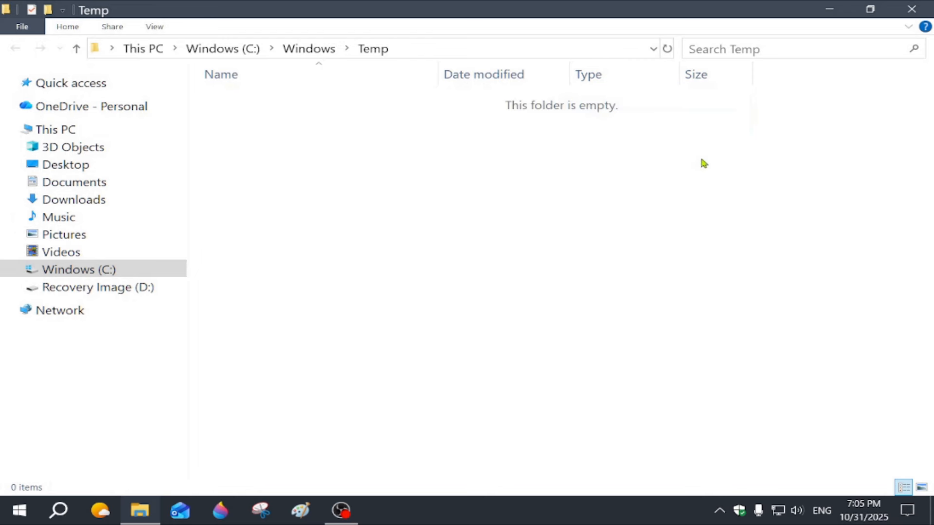
pyautogui.click(913, 10)
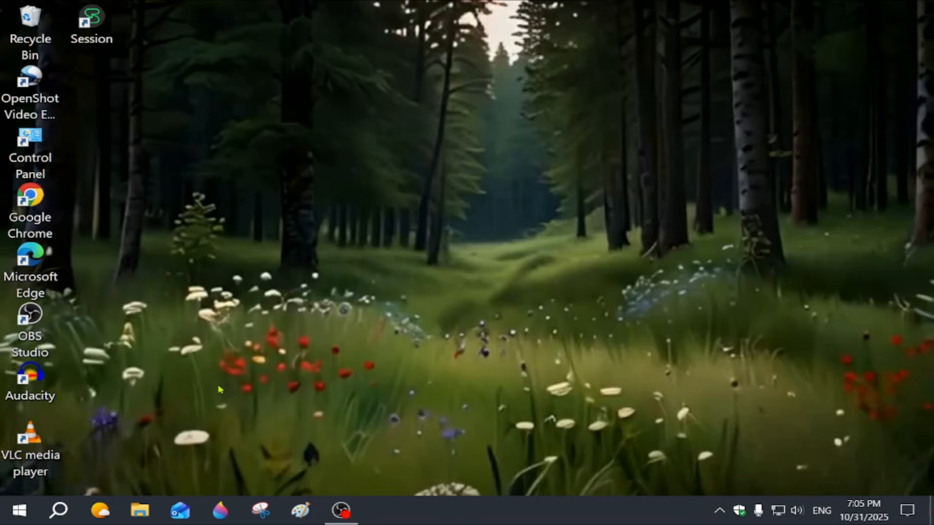
# Open the Prefetch folder by running prefetch from the Run dialog and granting permanent access to it.
pyautogui.click(65, 515)
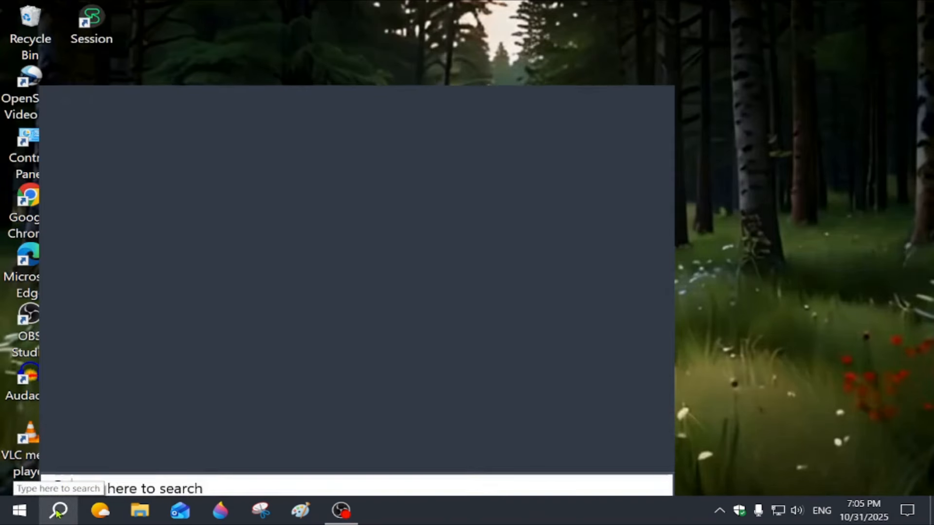
pyautogui.click(132, 412)
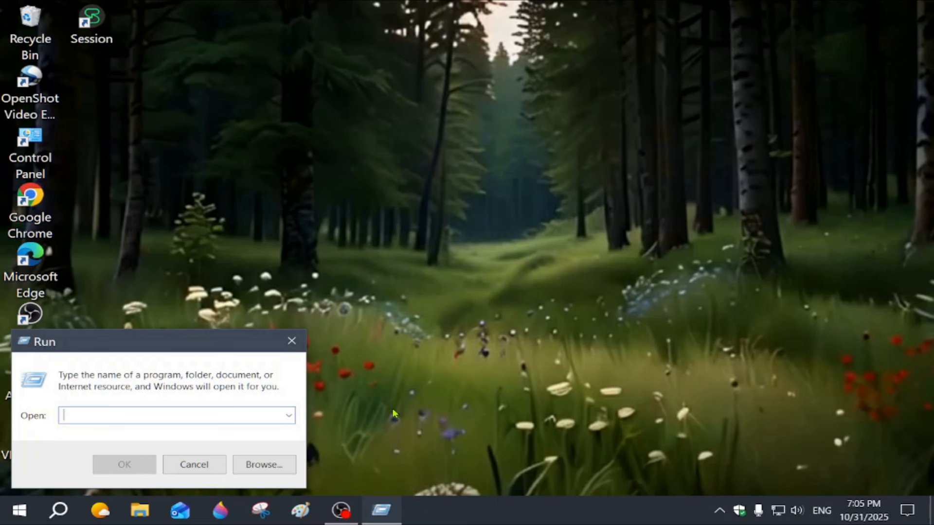
pyautogui.write('prefetch')
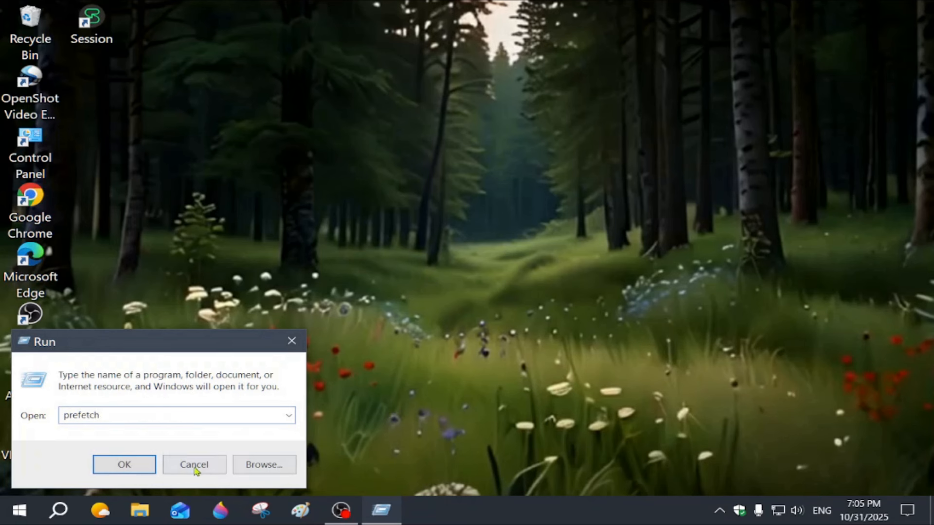
pyautogui.click(126, 465)
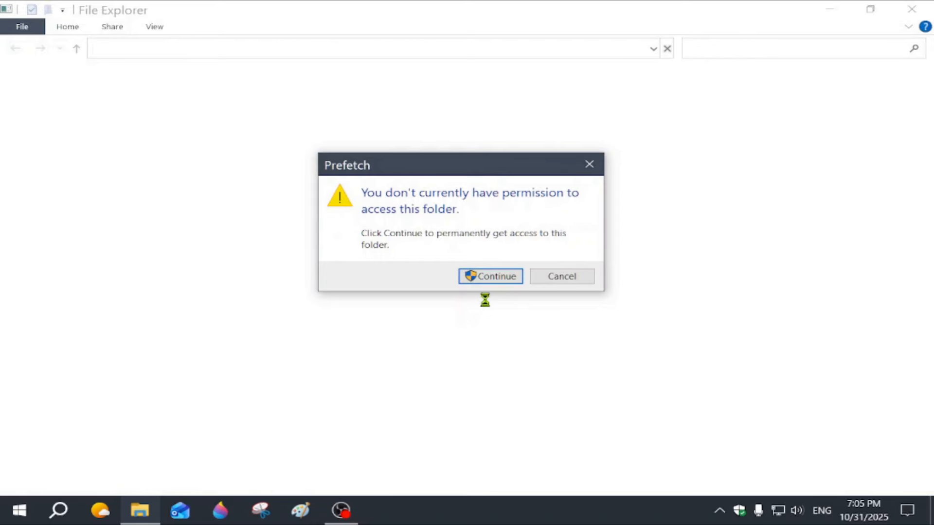
pyautogui.click(489, 281)
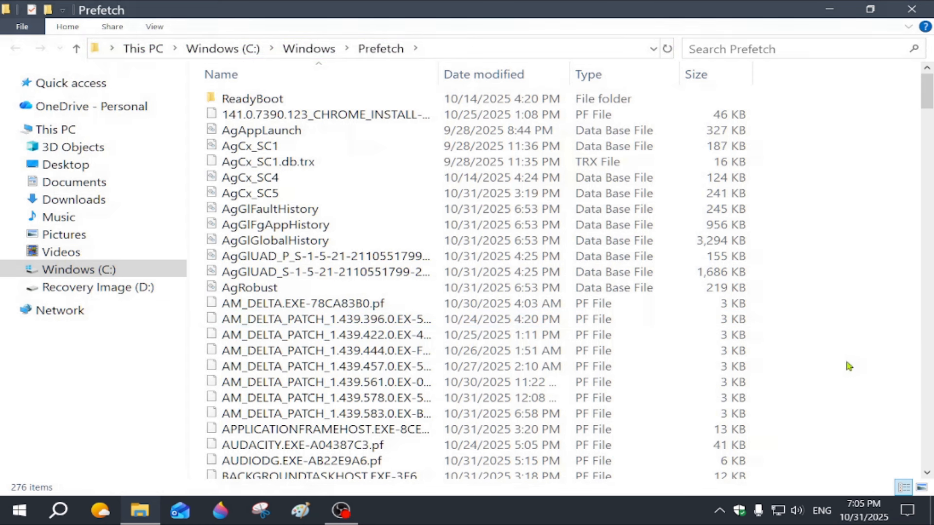
# Delete all items in the Prefetch folder, cancelling at the in-use file PfPre_73b69090.mkd, and close the window.
pyautogui.hotkey('ctrl', 'a')
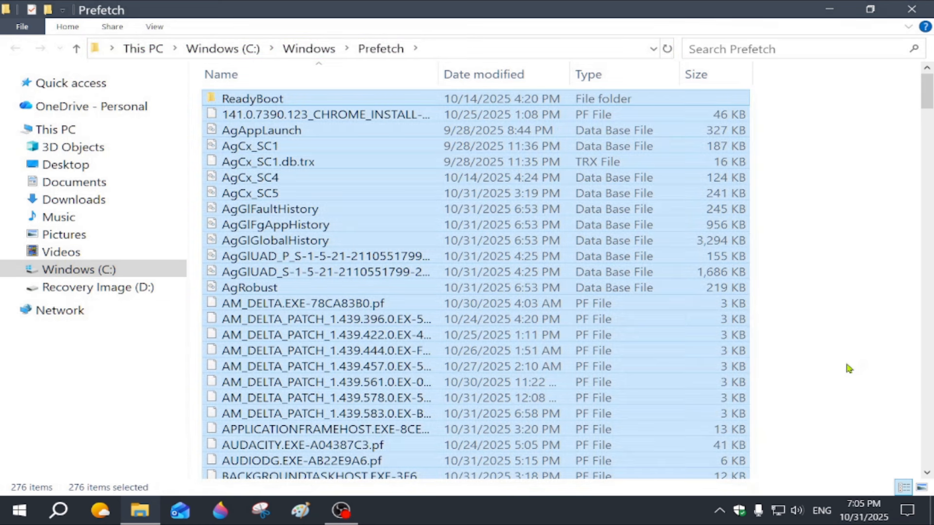
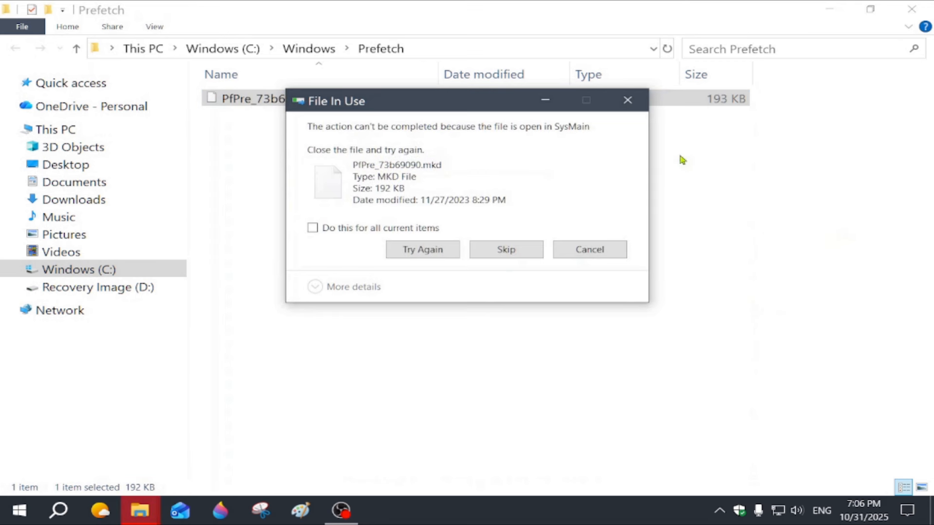
pyautogui.click(627, 100)
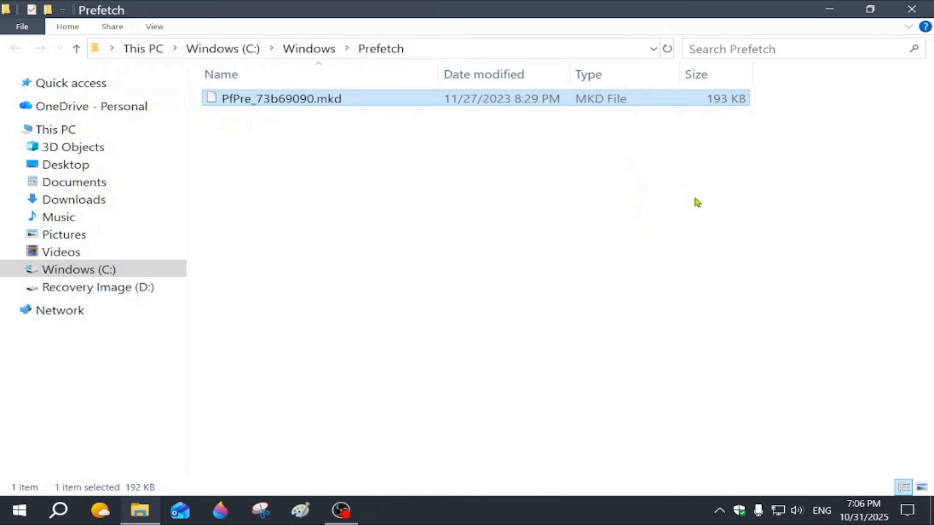
pyautogui.click(913, 9)
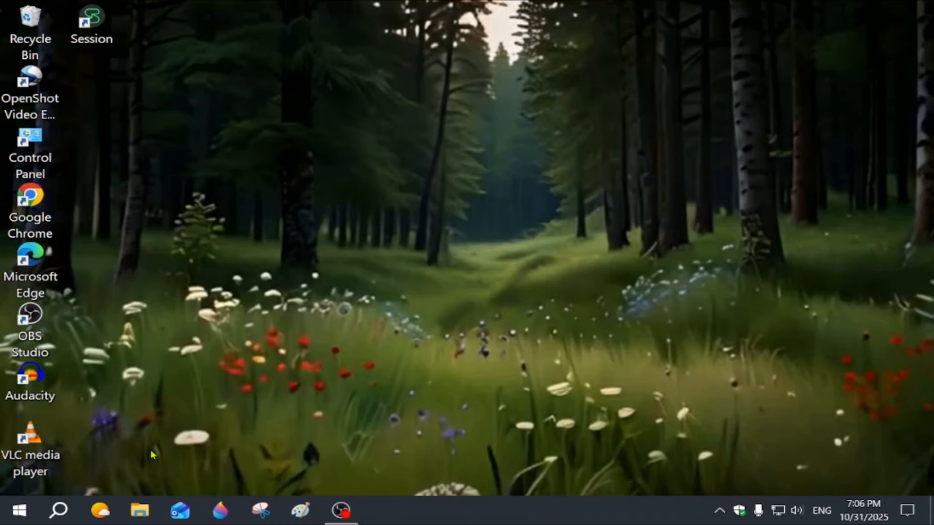
# Delete the browsing history in Internet Properties, including temporary files, cookies, history, download history, form data and passwords, and apply.
pyautogui.click(59, 509)
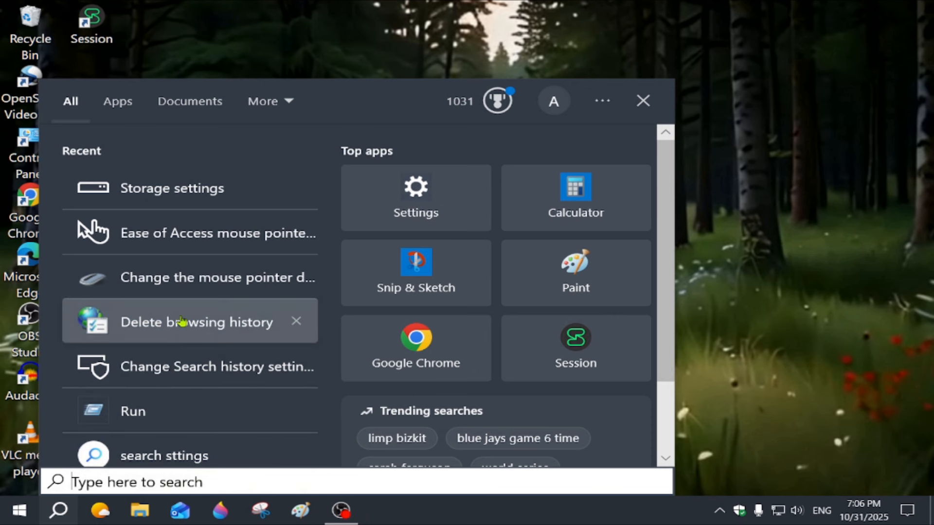
pyautogui.click(177, 333)
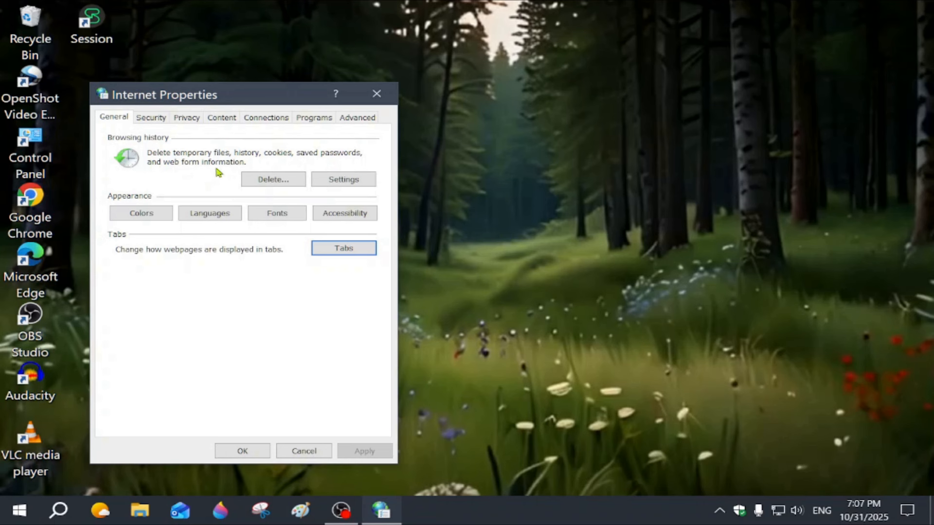
pyautogui.click(266, 181)
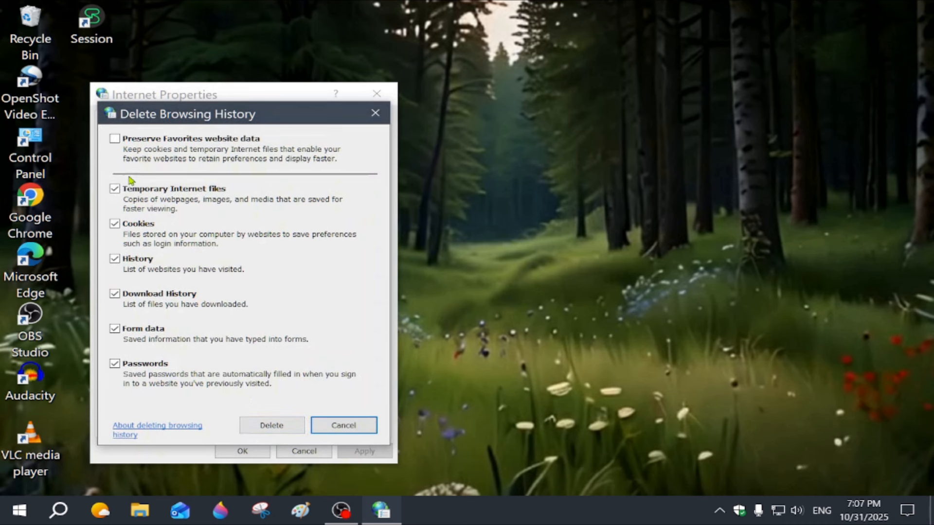
pyautogui.click(272, 426)
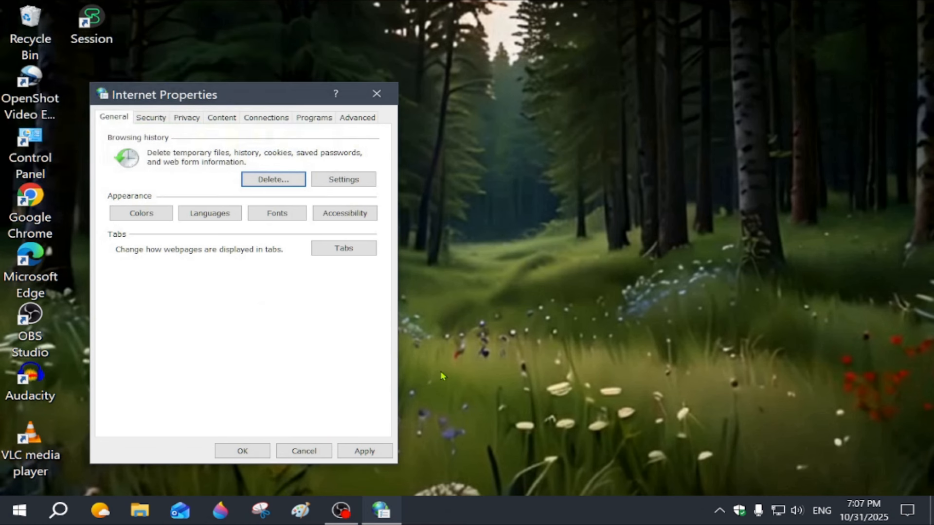
pyautogui.click(361, 451)
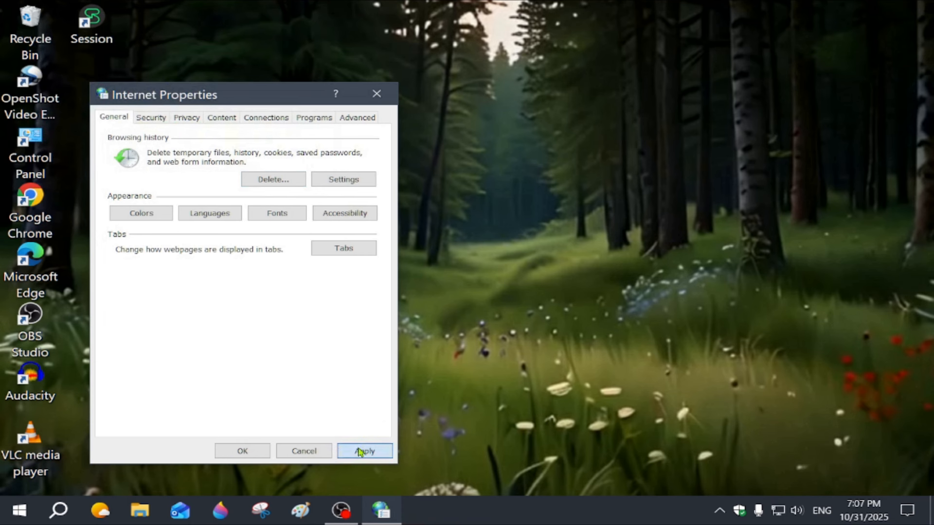
pyautogui.click(243, 452)
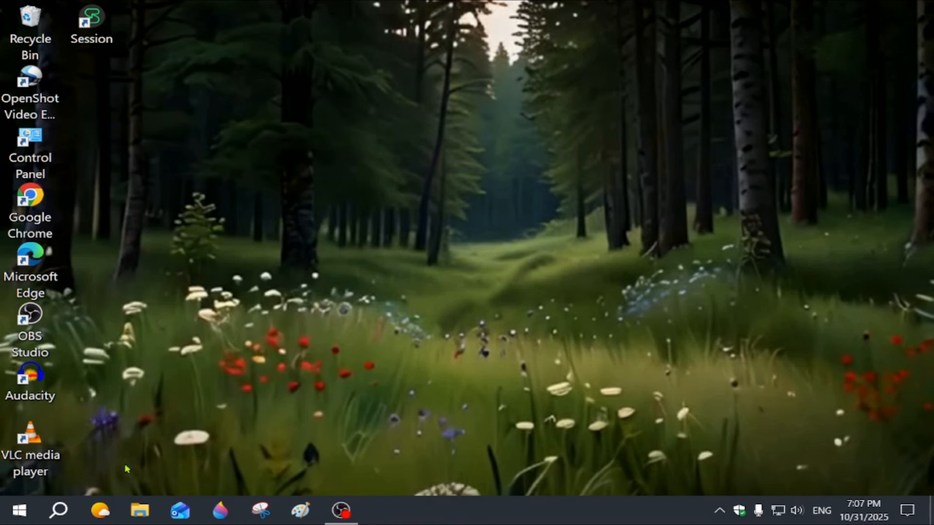
# Search Windows for storage, open Storage settings and show the removable temporary files of the Windows (C:) drive.
pyautogui.click(65, 510)
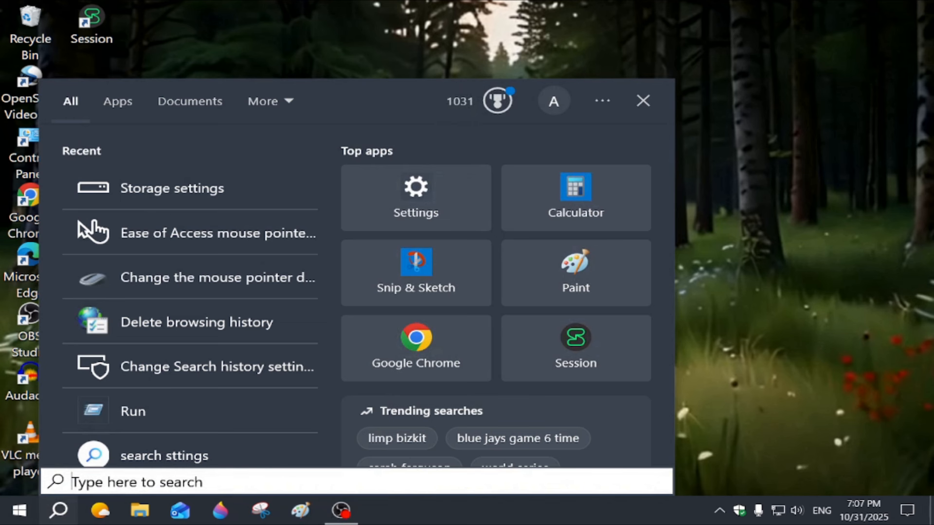
pyautogui.write('s')
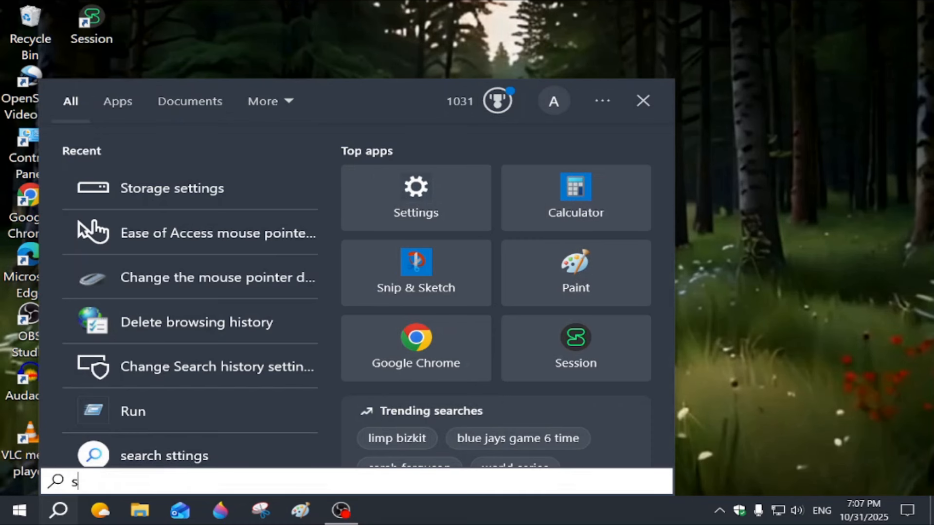
pyautogui.write('tor')
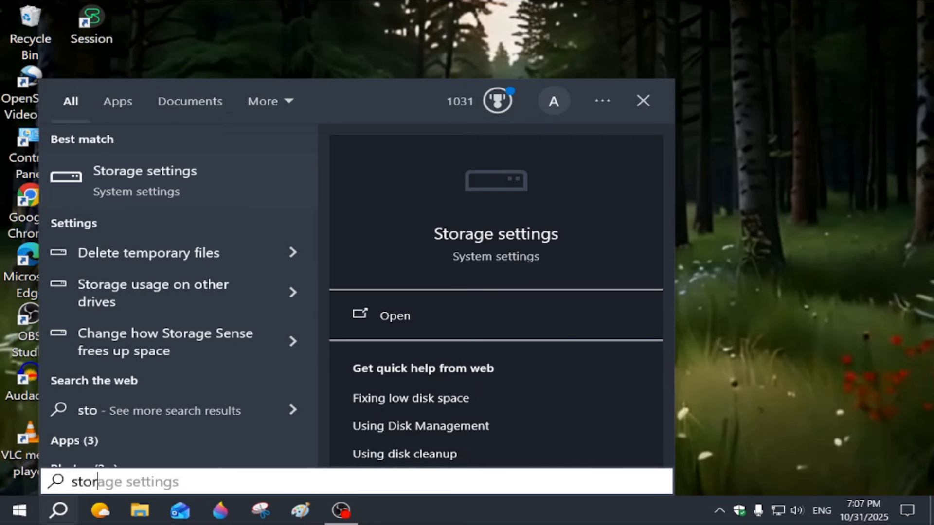
pyautogui.write('age')
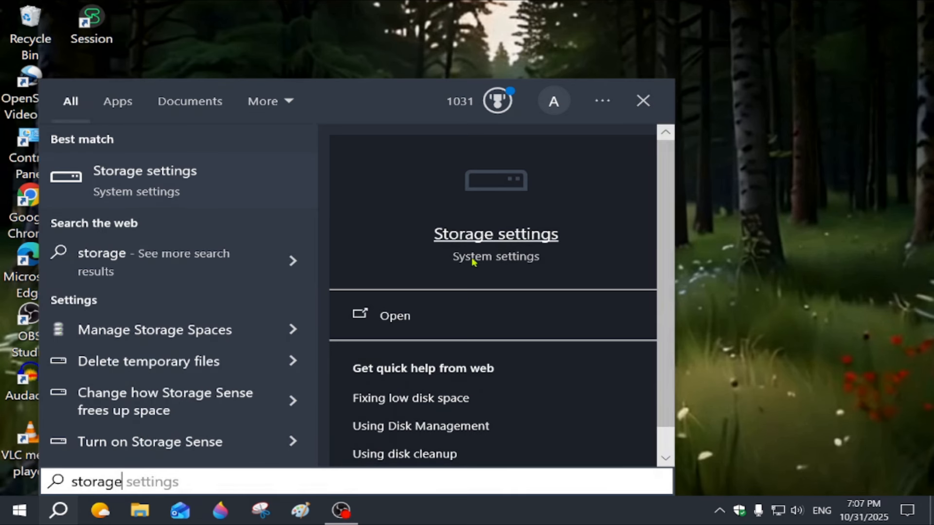
pyautogui.click(479, 245)
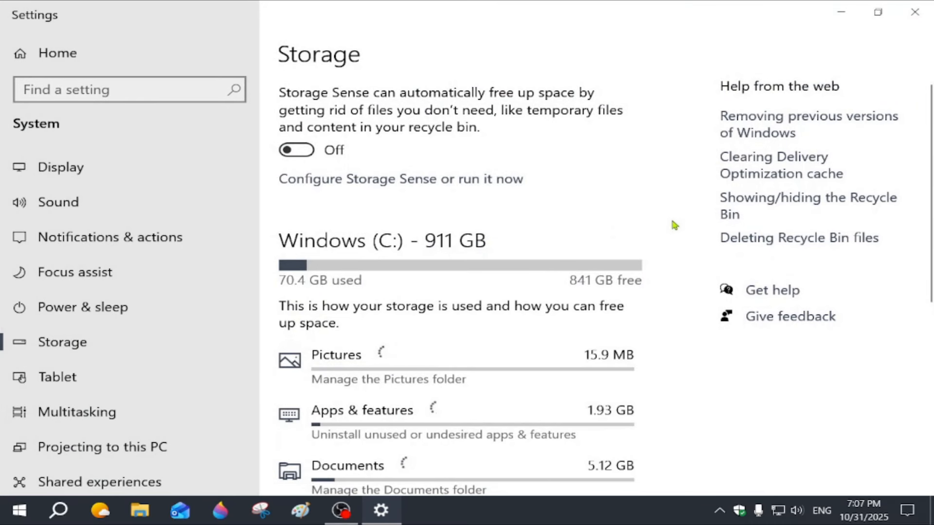
pyautogui.scroll(-2, 672, 221)
pyautogui.scroll(-2, 675, 222)
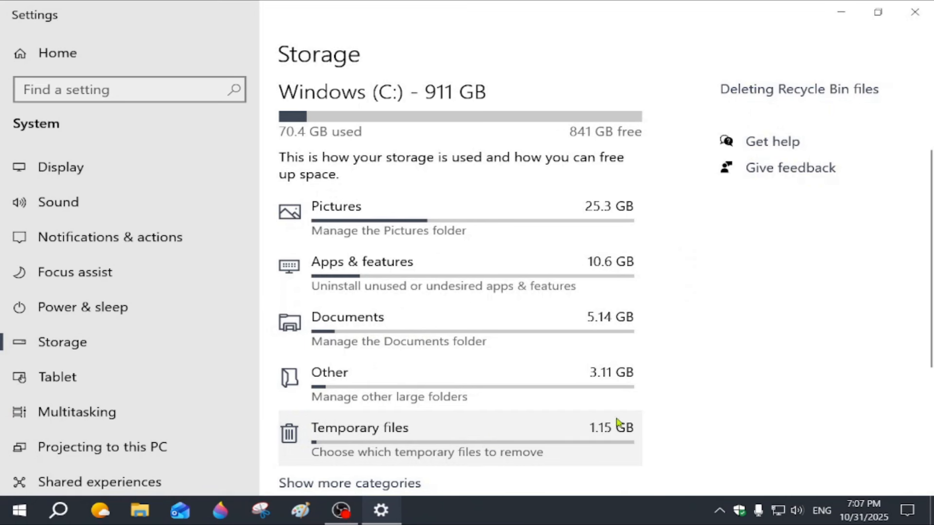
pyautogui.click(288, 437)
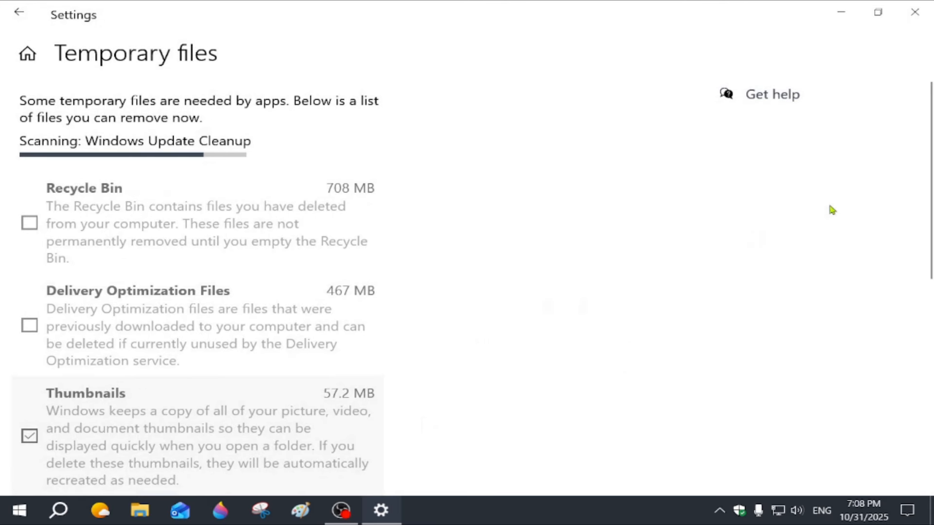
# Add Recycle Bin and Delivery Optimization Files to the temporary file categories selected for removal.
pyautogui.scroll(-3, 467, 287)
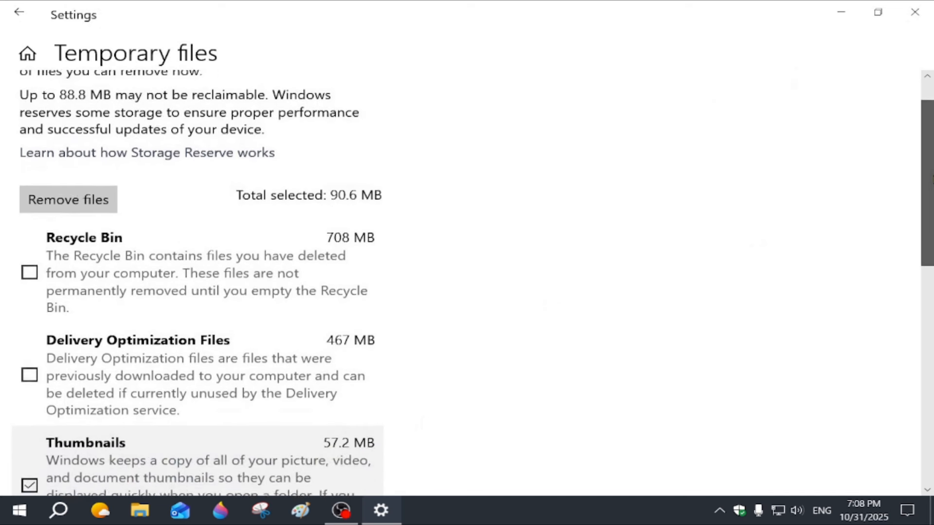
pyautogui.scroll(-2, 467, 287)
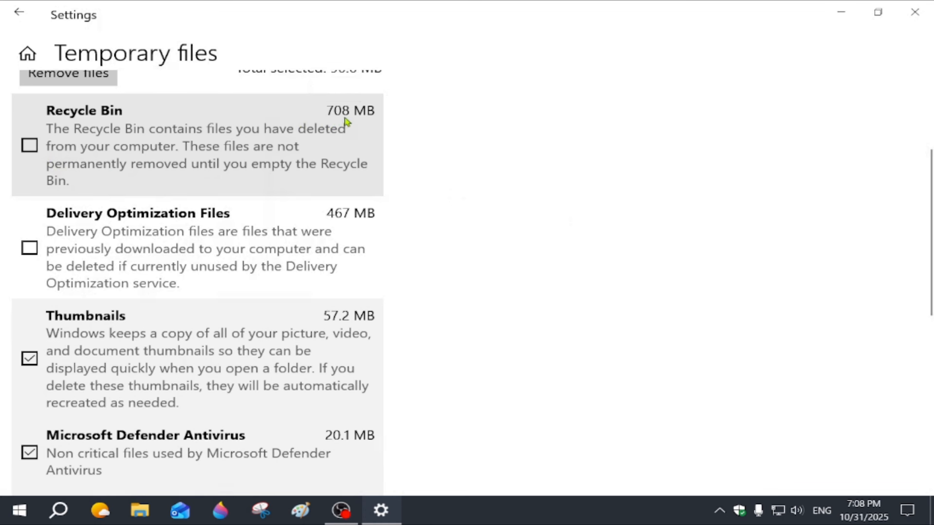
pyautogui.click(38, 146)
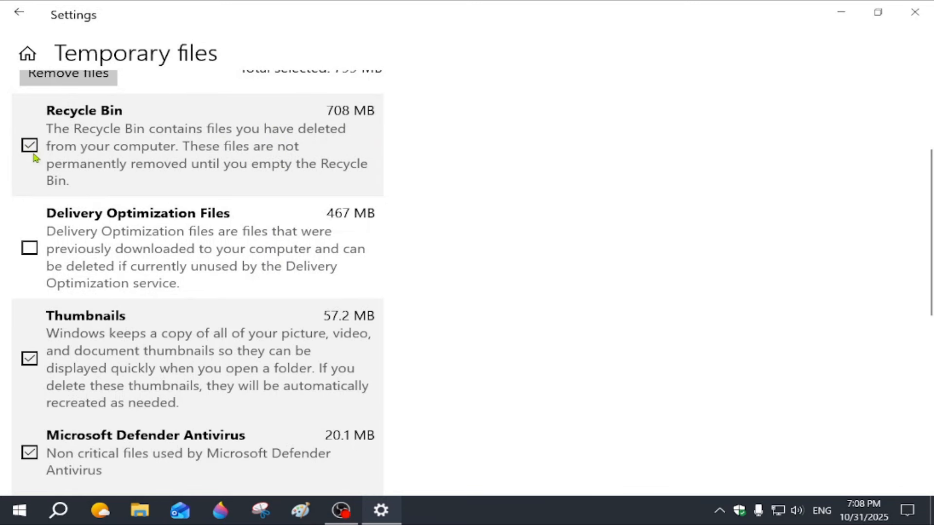
pyautogui.click(28, 250)
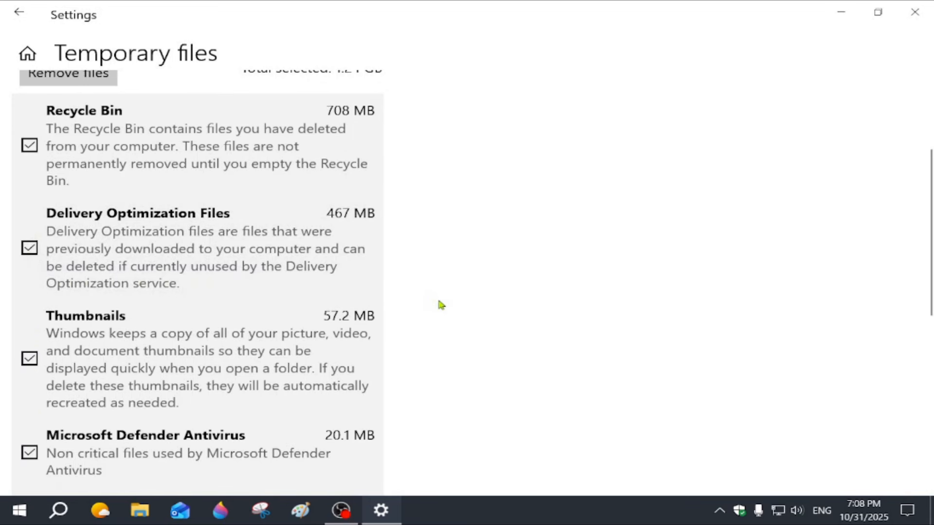
# Remove all the selected temporary file categories, review the list after the cleanup and close Settings.
pyautogui.scroll(-4, 471, 308)
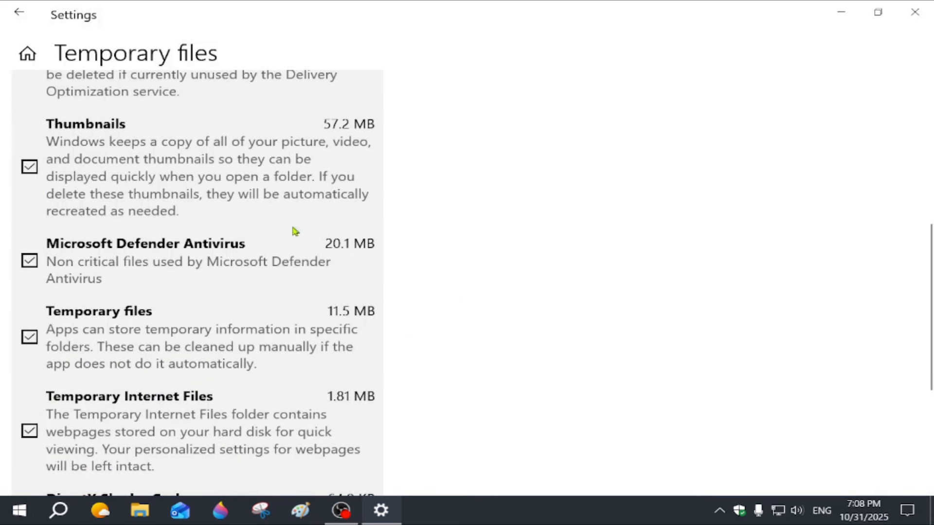
pyautogui.scroll(-3, 440, 233)
pyautogui.scroll(-2, 441, 233)
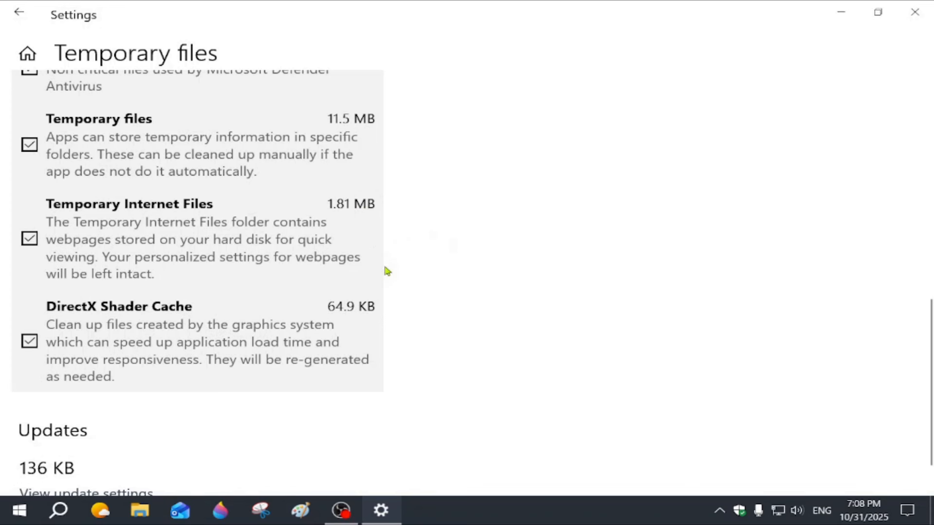
pyautogui.scroll(10, 393, 272)
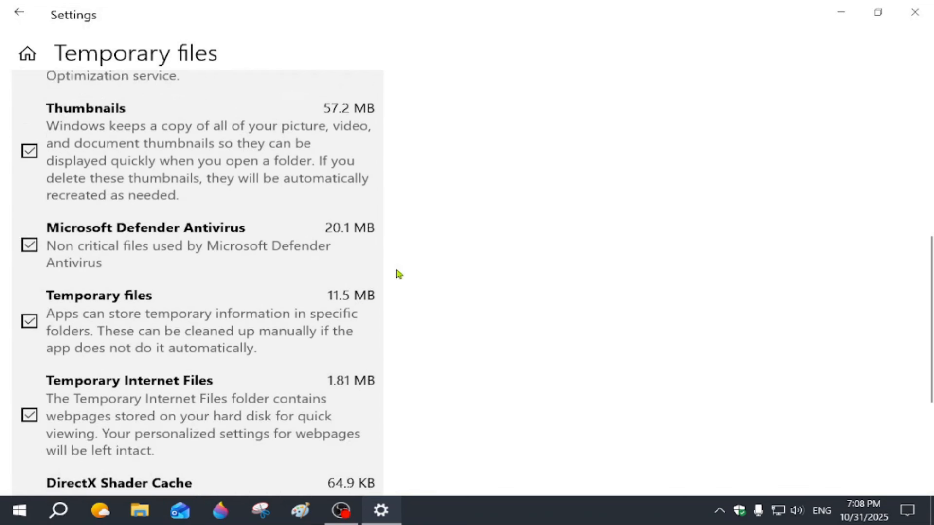
pyautogui.scroll(1, 402, 270)
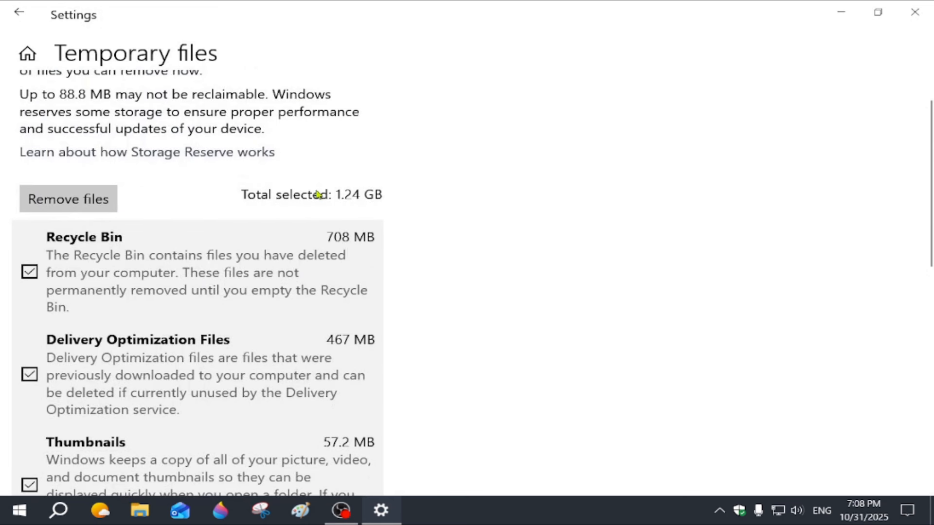
pyautogui.click(81, 201)
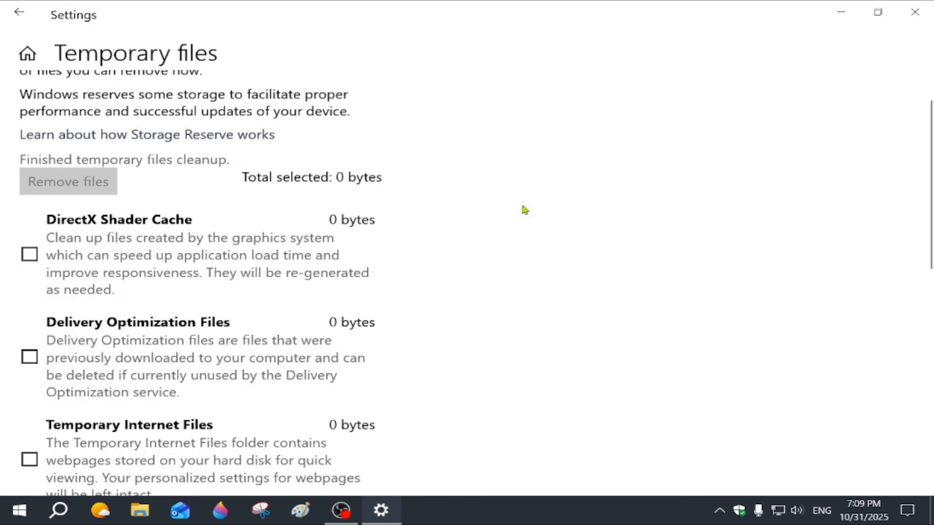
pyautogui.scroll(-5, 627, 198)
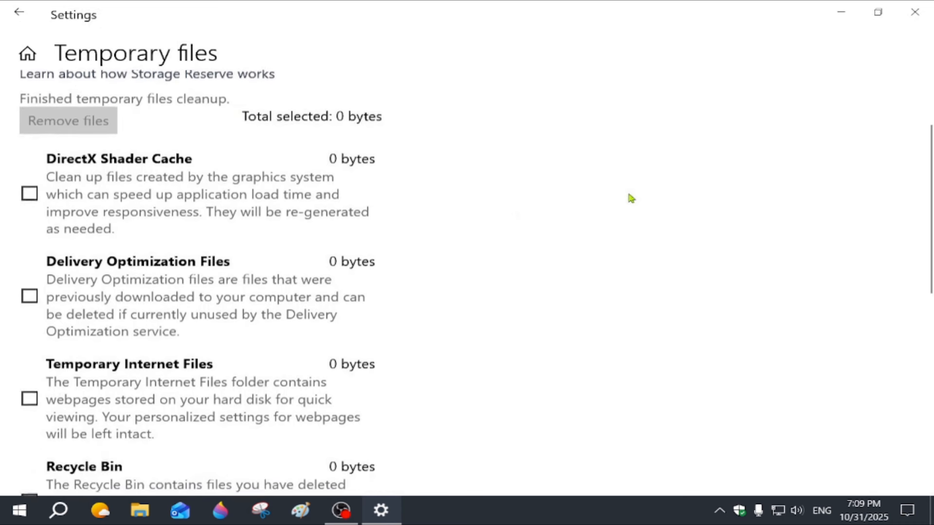
pyautogui.scroll(-3, 640, 199)
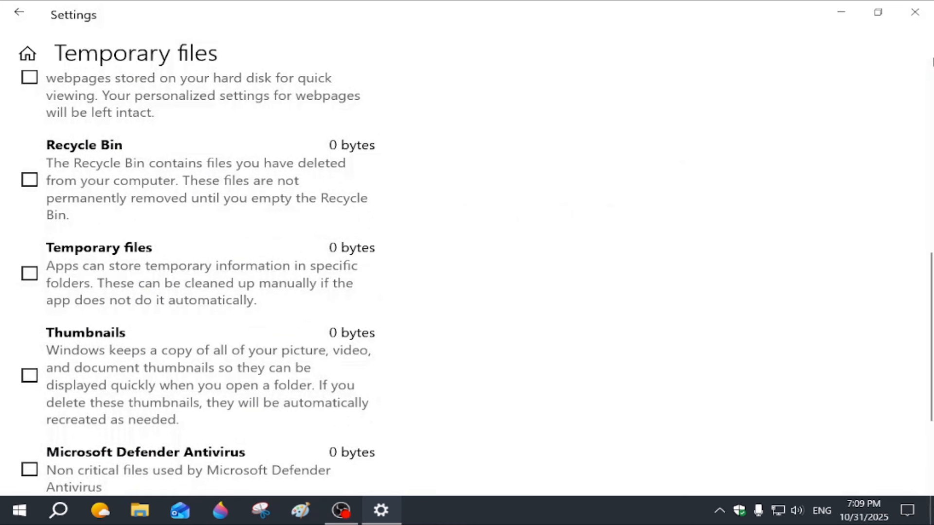
pyautogui.click(915, 12)
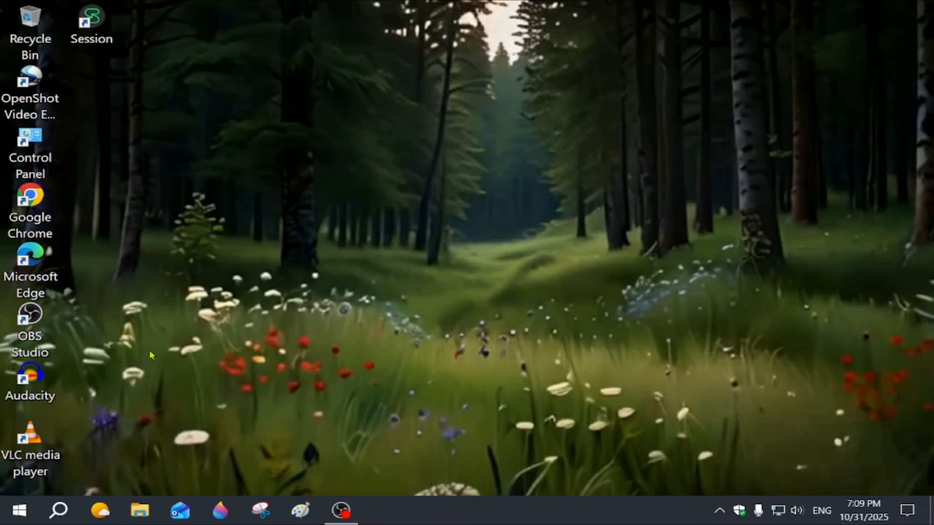
# Search Windows for restore, open Create a restore point and move the System Properties window toward the middle of the desktop.
pyautogui.click(59, 510)
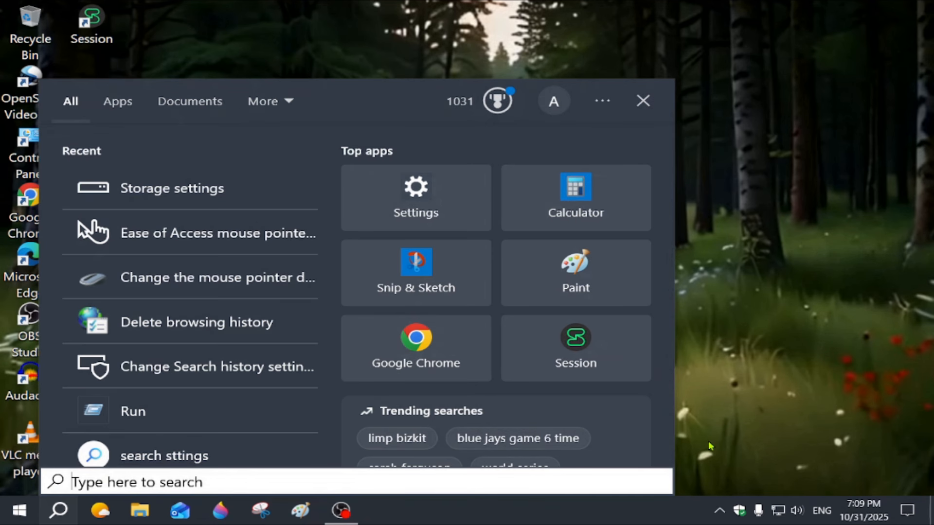
pyautogui.write('re')
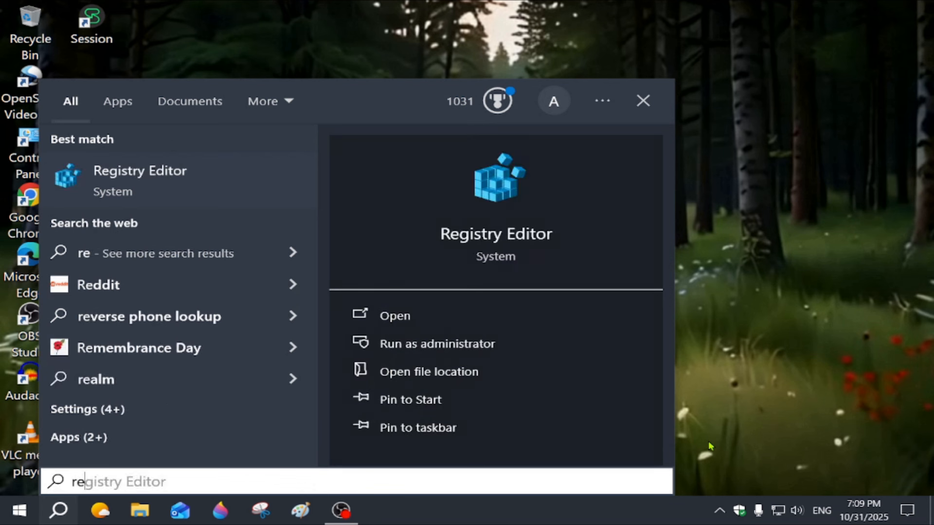
pyautogui.write('sto')
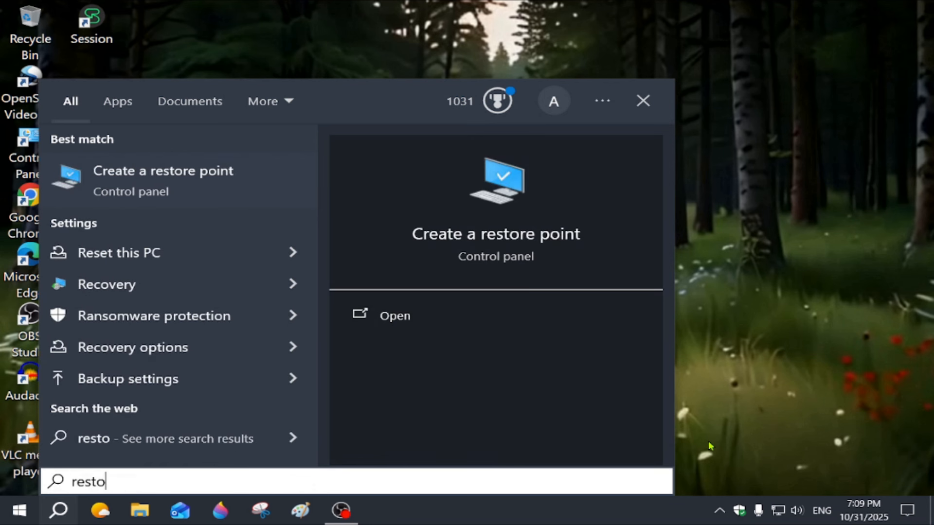
pyautogui.write('re')
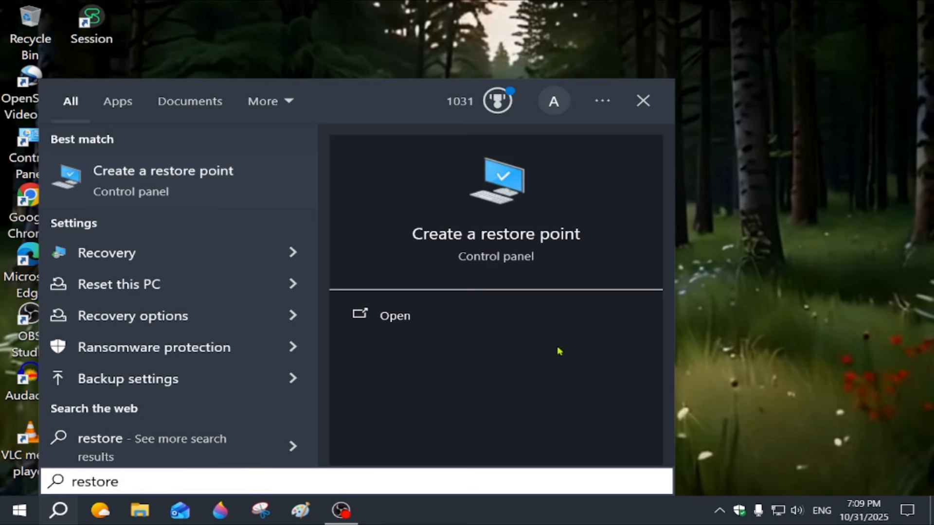
pyautogui.click(490, 238)
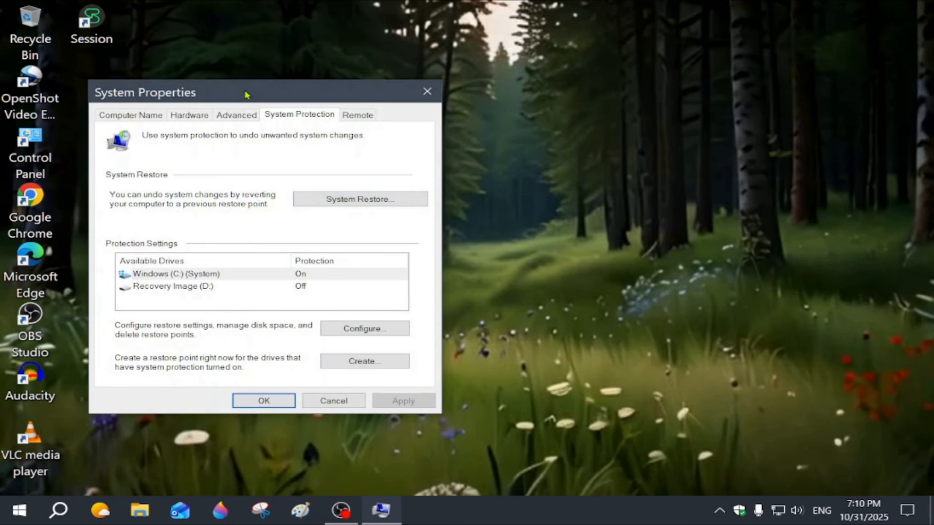
pyautogui.moveTo(245, 93); pyautogui.dragTo(394, 69)
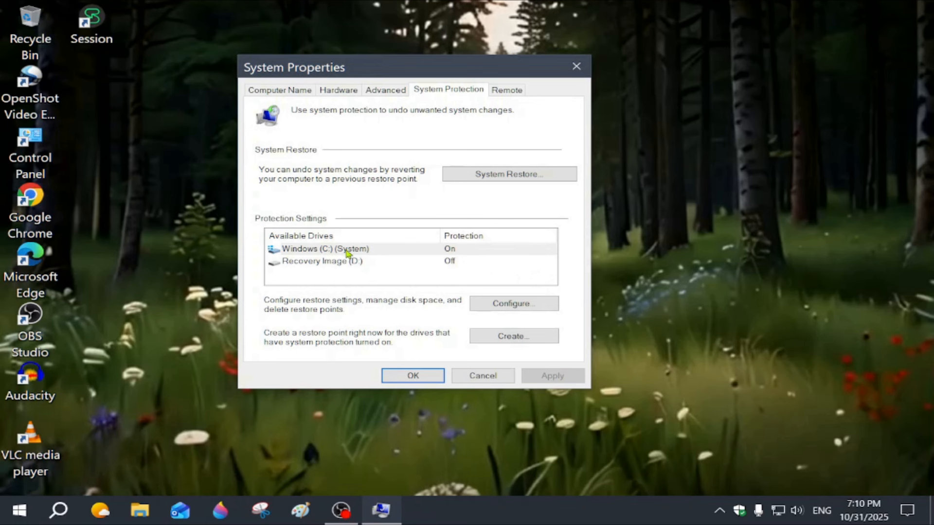
# Delete all restore points of the Windows (C:) system drive and accept its system protection settings.
pyautogui.click(362, 250)
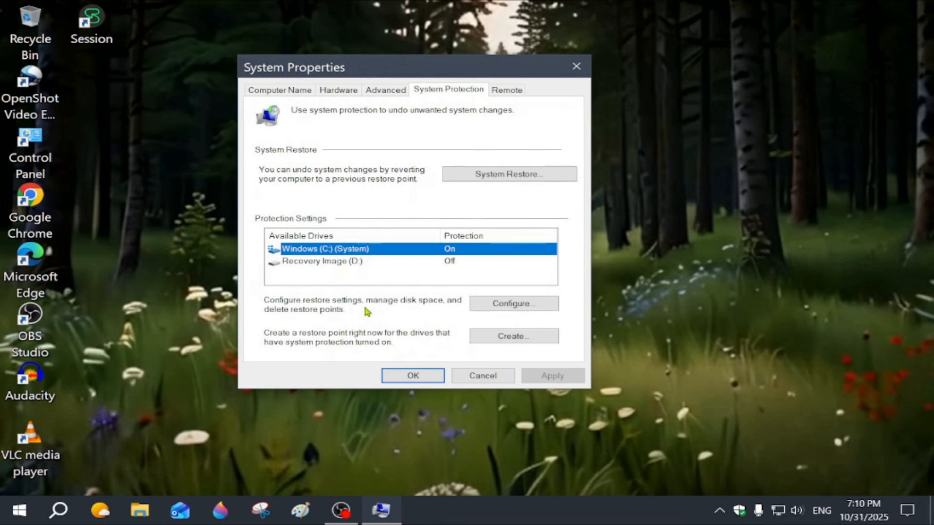
pyautogui.click(484, 307)
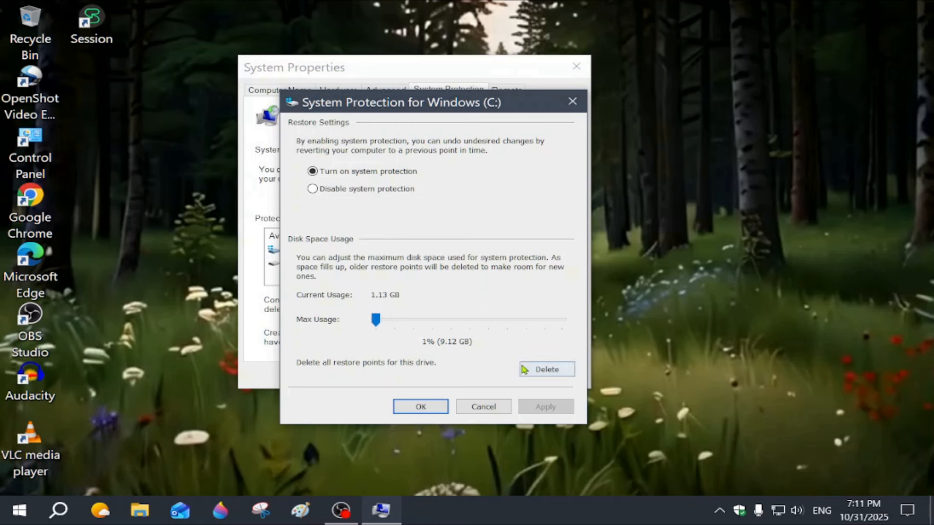
pyautogui.click(536, 369)
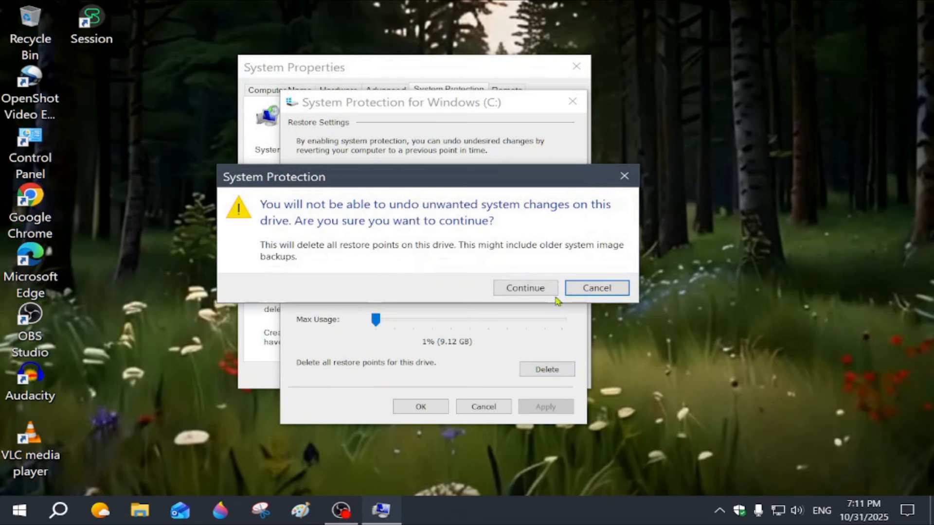
pyautogui.click(527, 288)
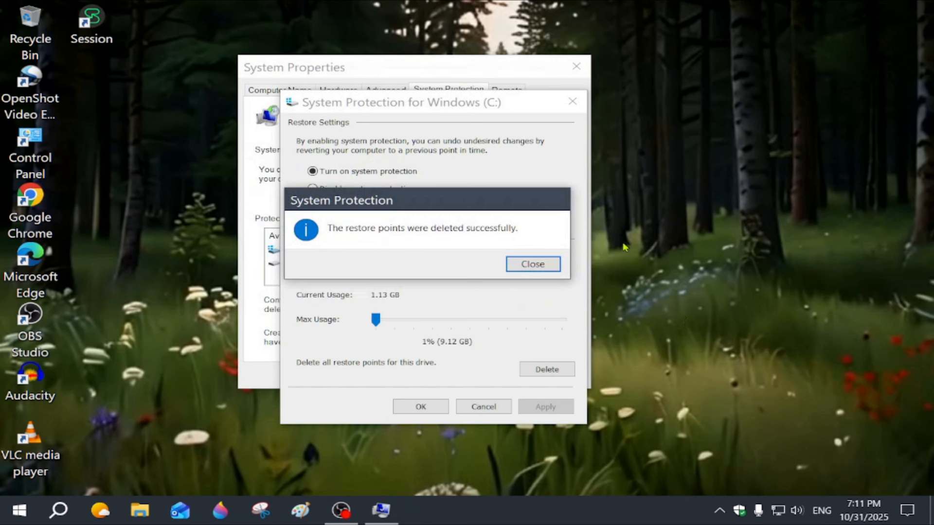
pyautogui.click(538, 264)
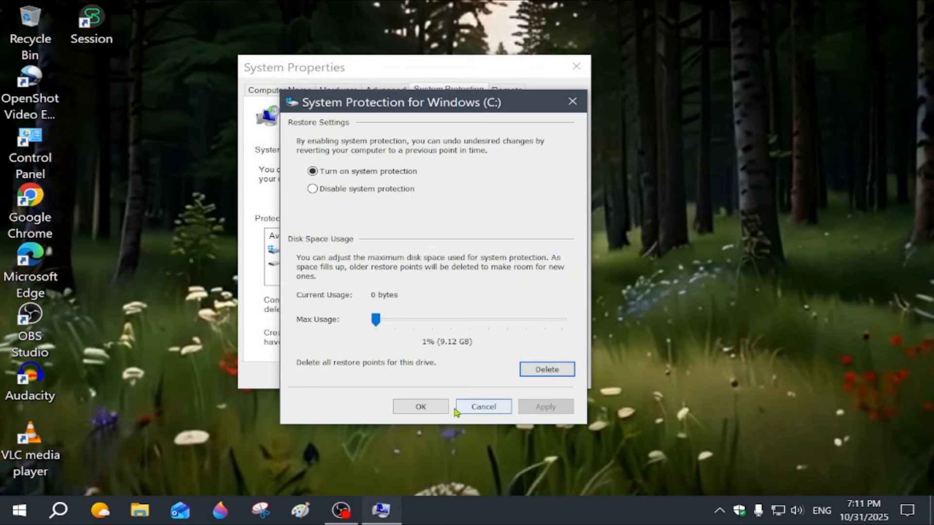
pyautogui.click(421, 408)
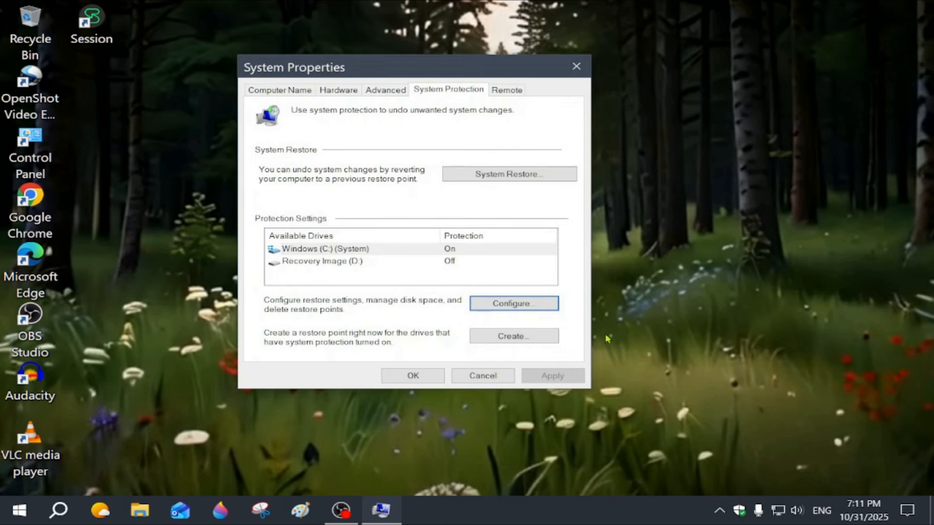
# Create a new restore point described as tor22 and close System Properties.
pyautogui.click(493, 337)
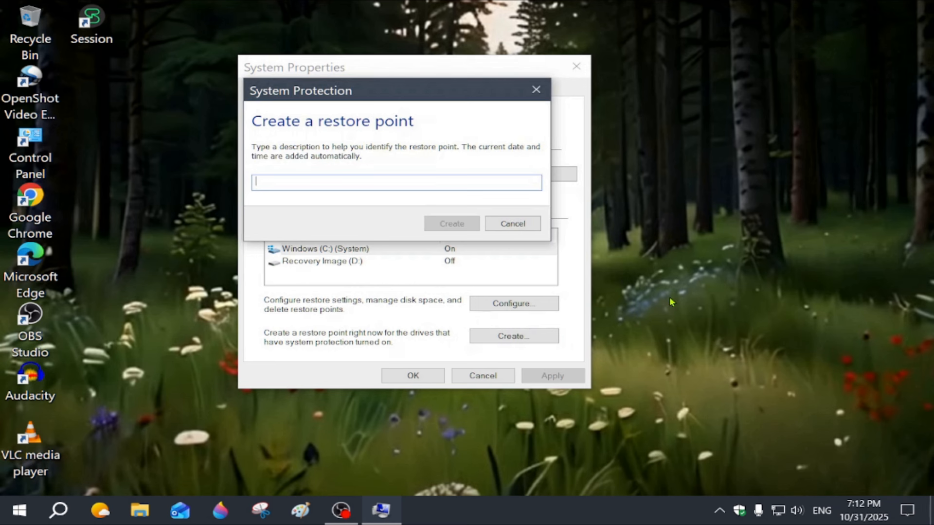
pyautogui.write('t')
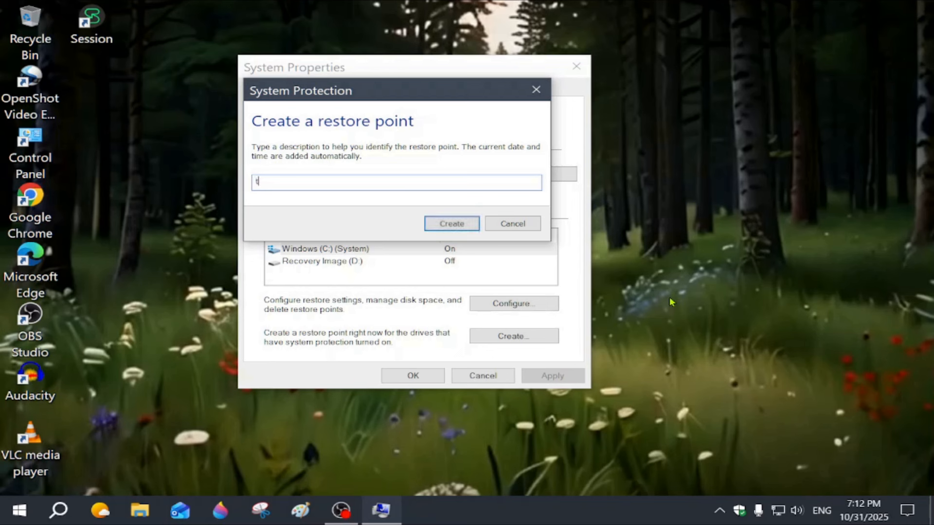
pyautogui.write('or22')
pyautogui.click(457, 224)
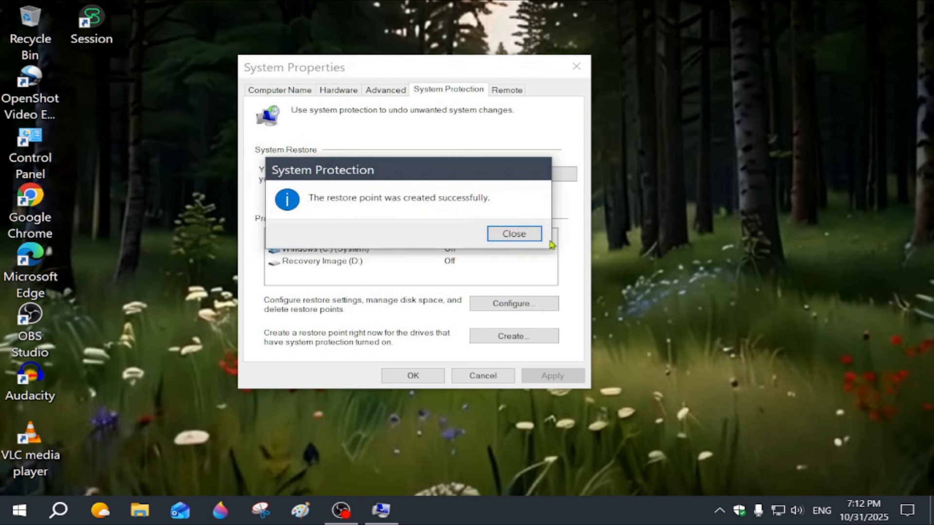
pyautogui.click(508, 234)
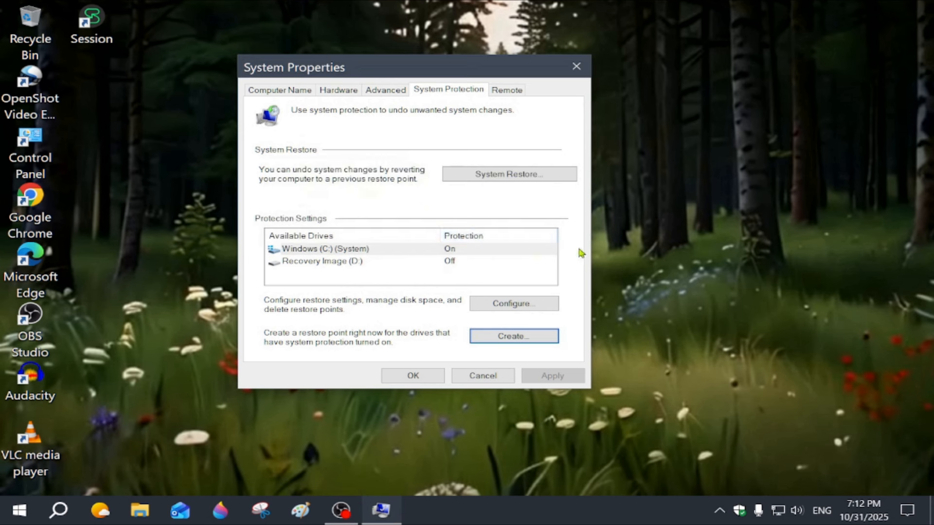
pyautogui.click(408, 375)
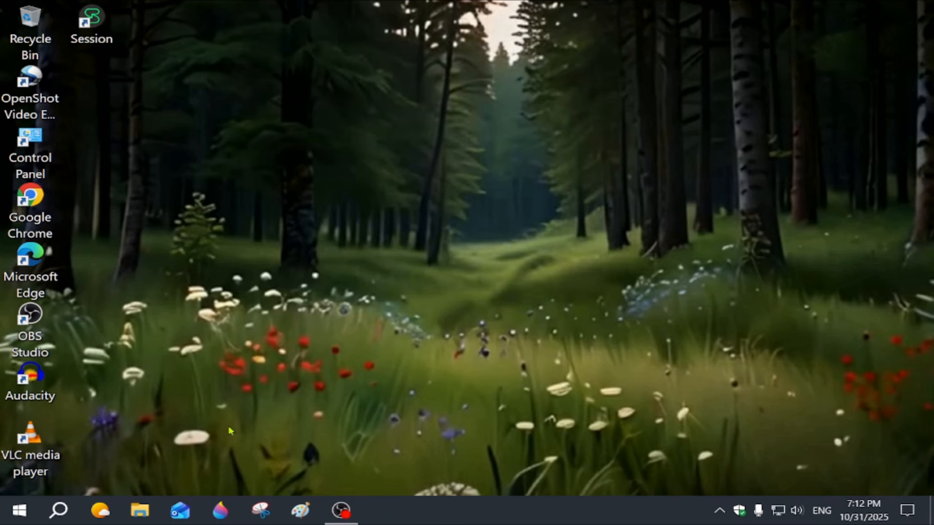
# Check the free space of the drives under This PC in File Explorer and close the window.
pyautogui.click(139, 511)
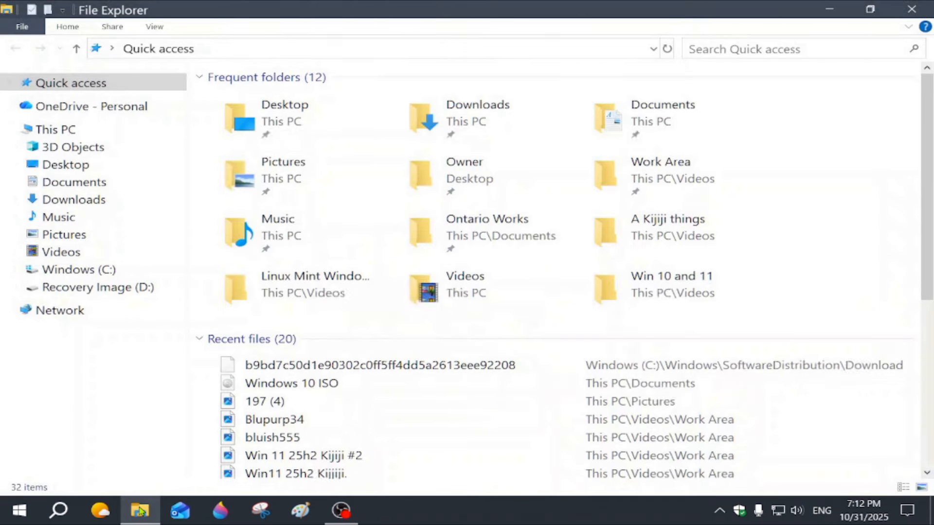
pyautogui.click(77, 128)
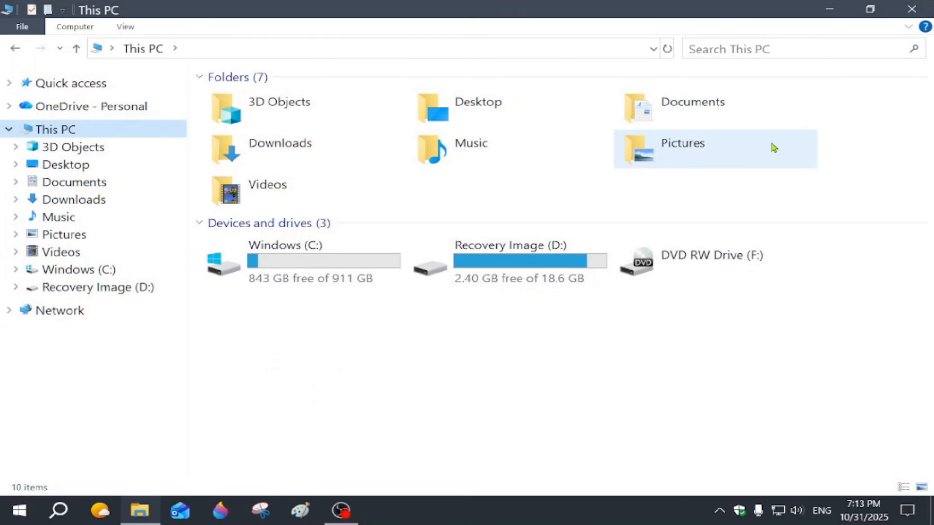
pyautogui.click(911, 9)
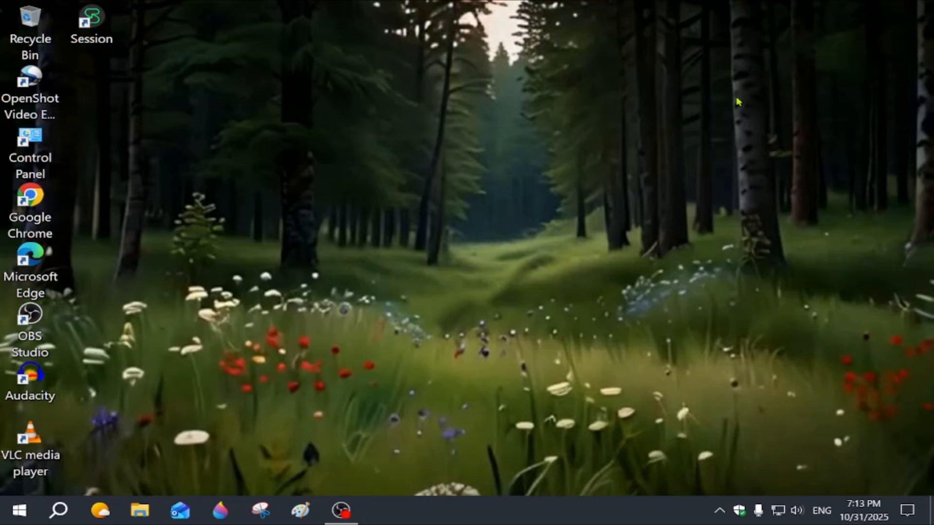